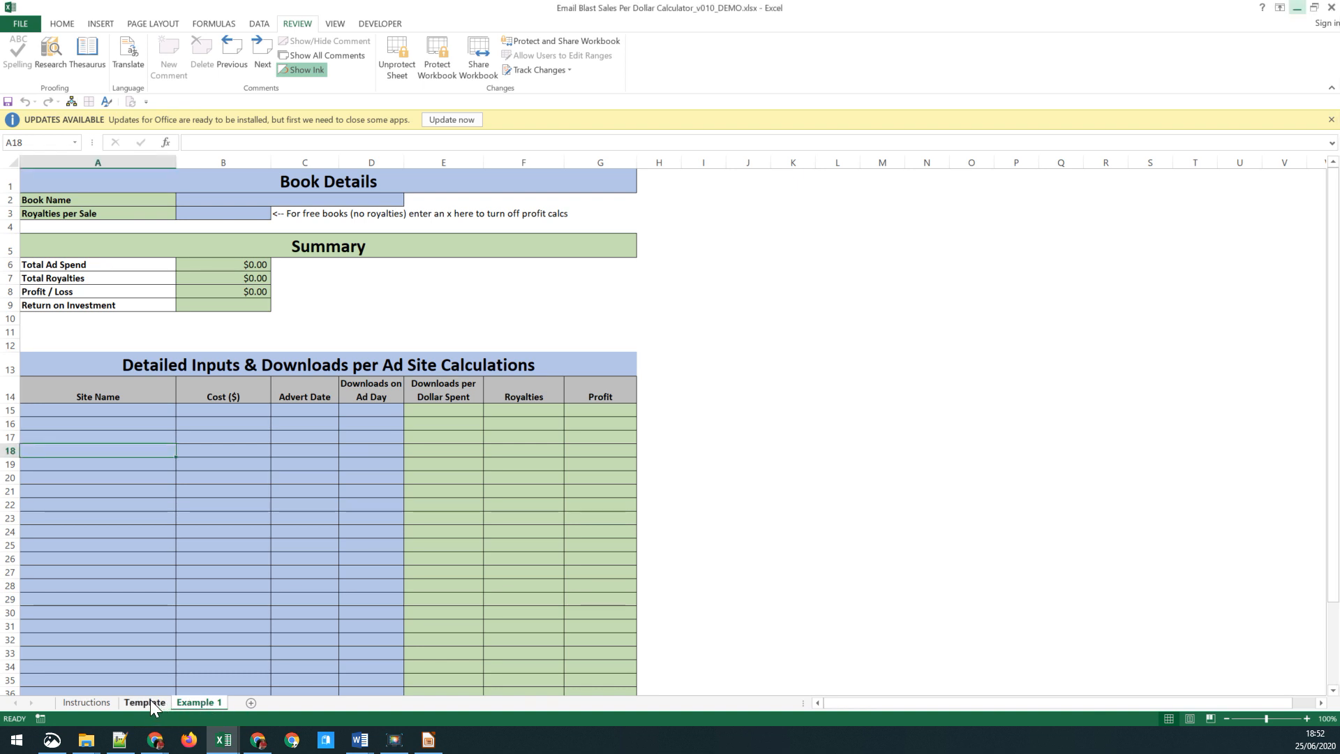
Enter Wanderer's Escape as the book name and 0.33 as the royalties per sale on the Example 1 sheet
click(150, 701)
click(190, 704)
click(269, 200)
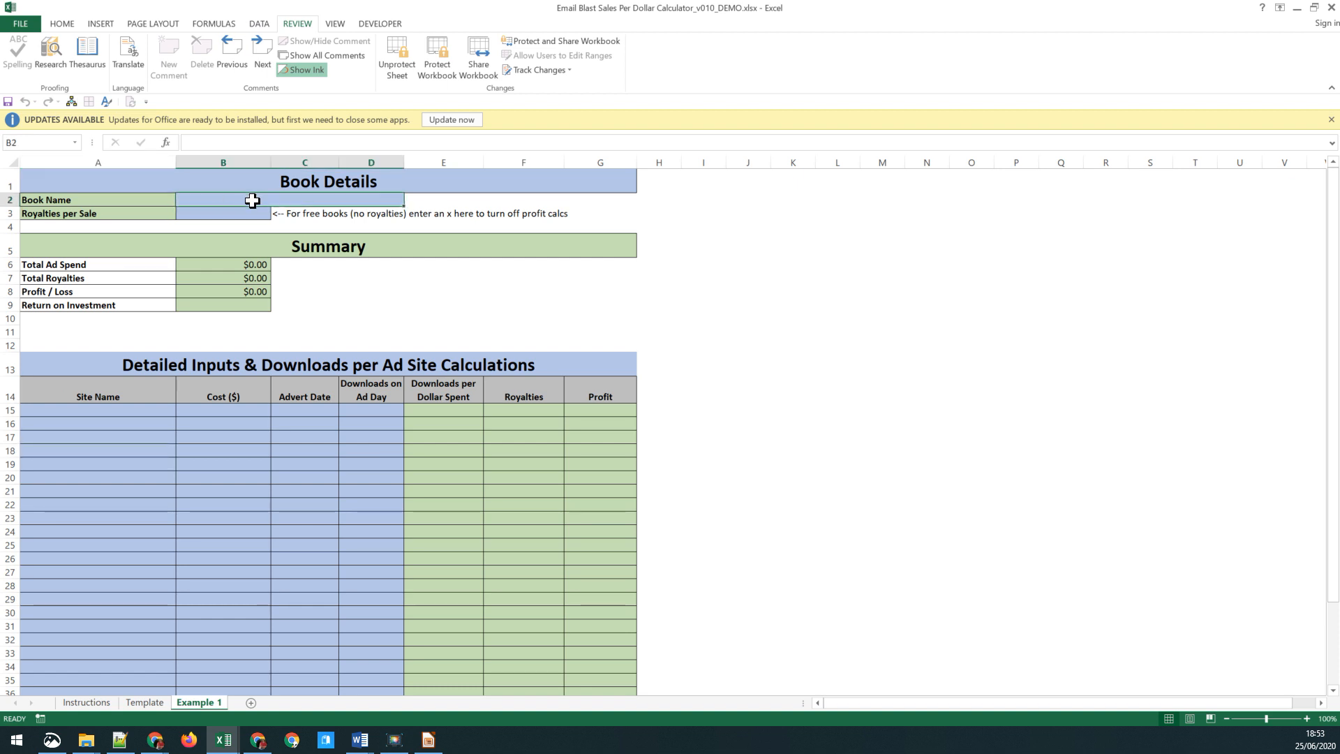
text(Wa)
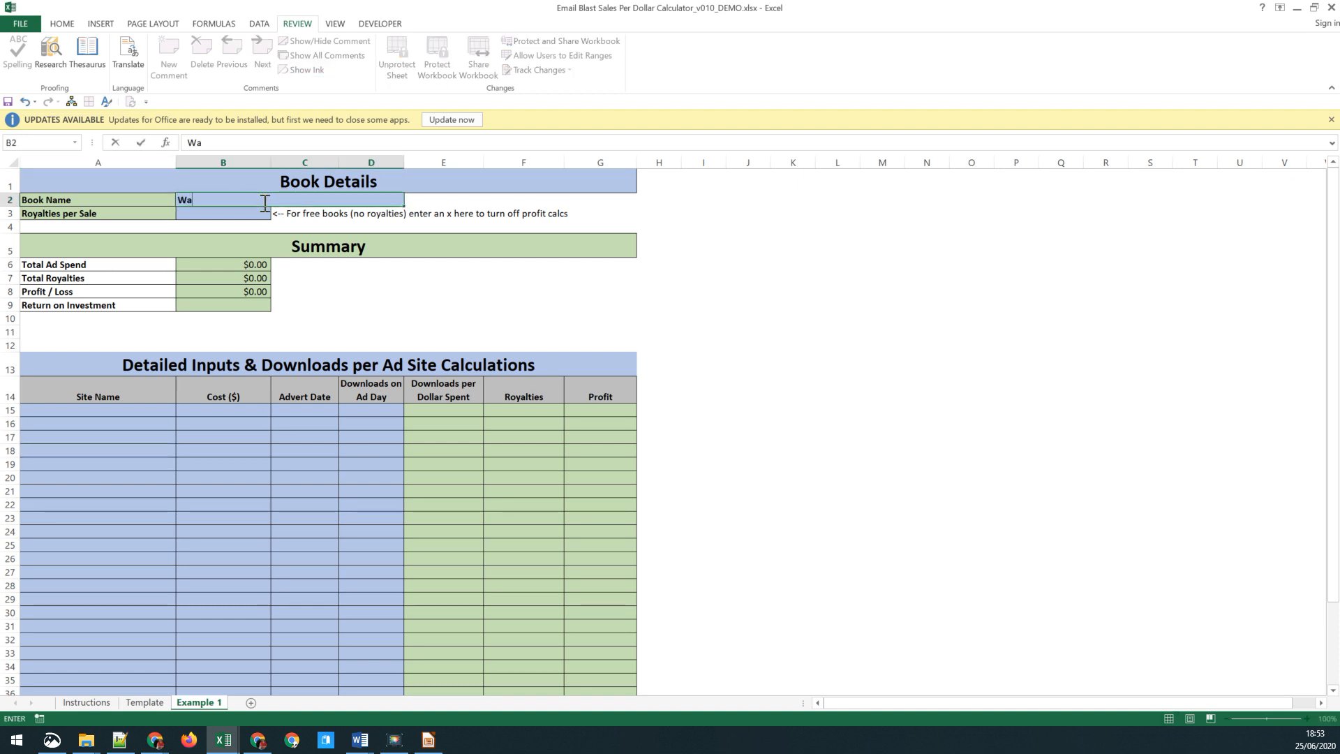
text(bderer's Escape)
key(Return)
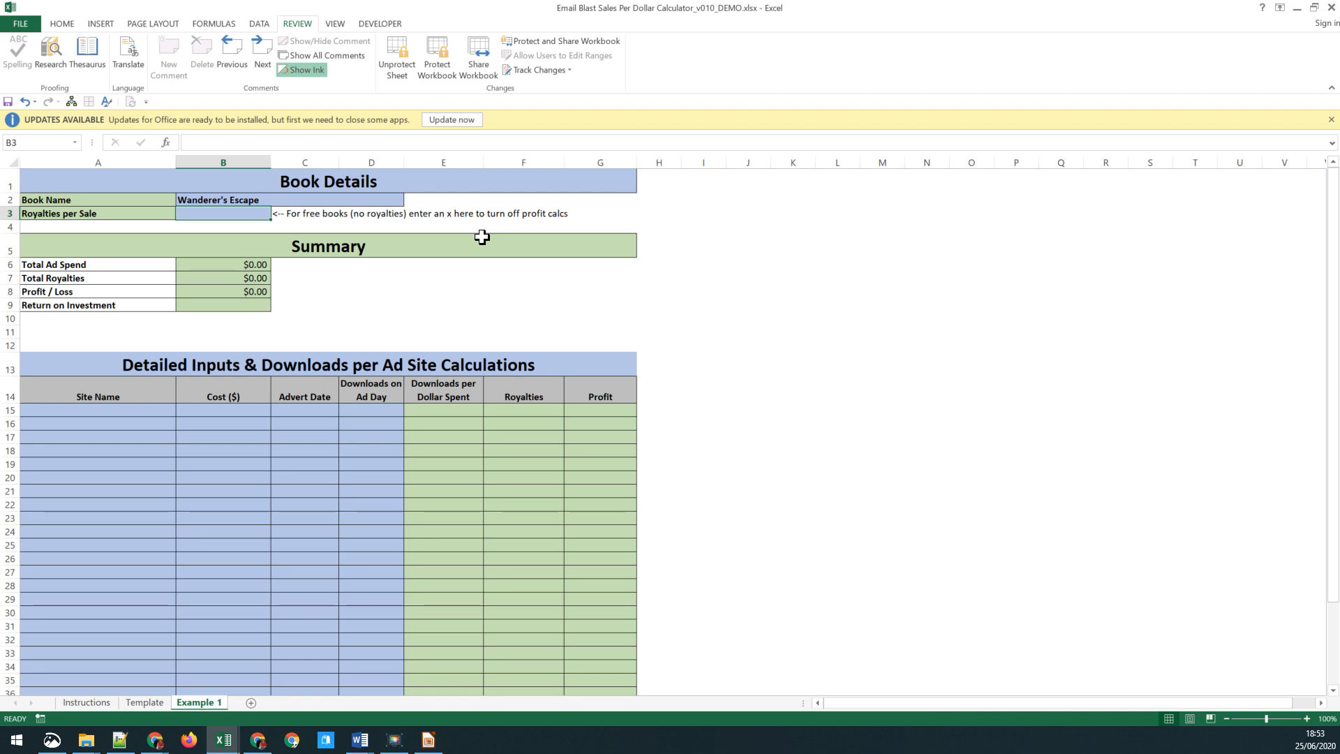
text(0.33)
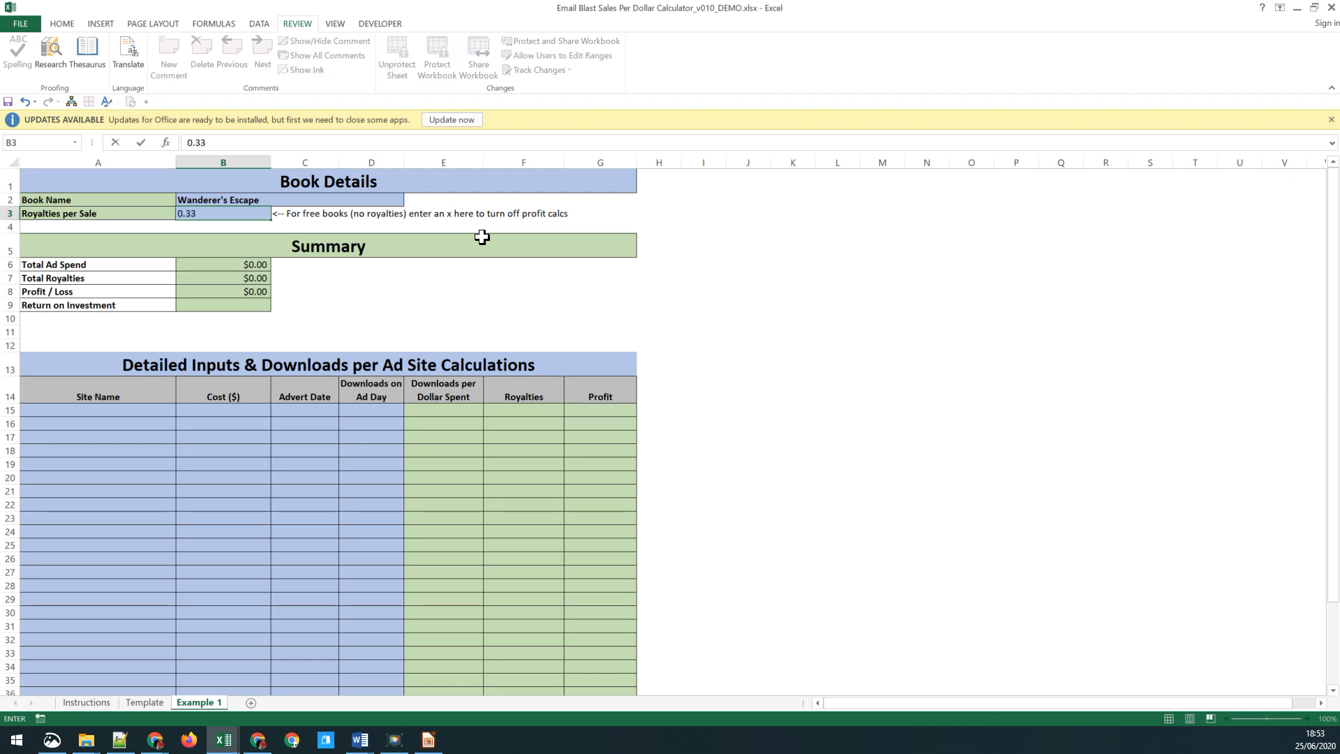
key(Return)
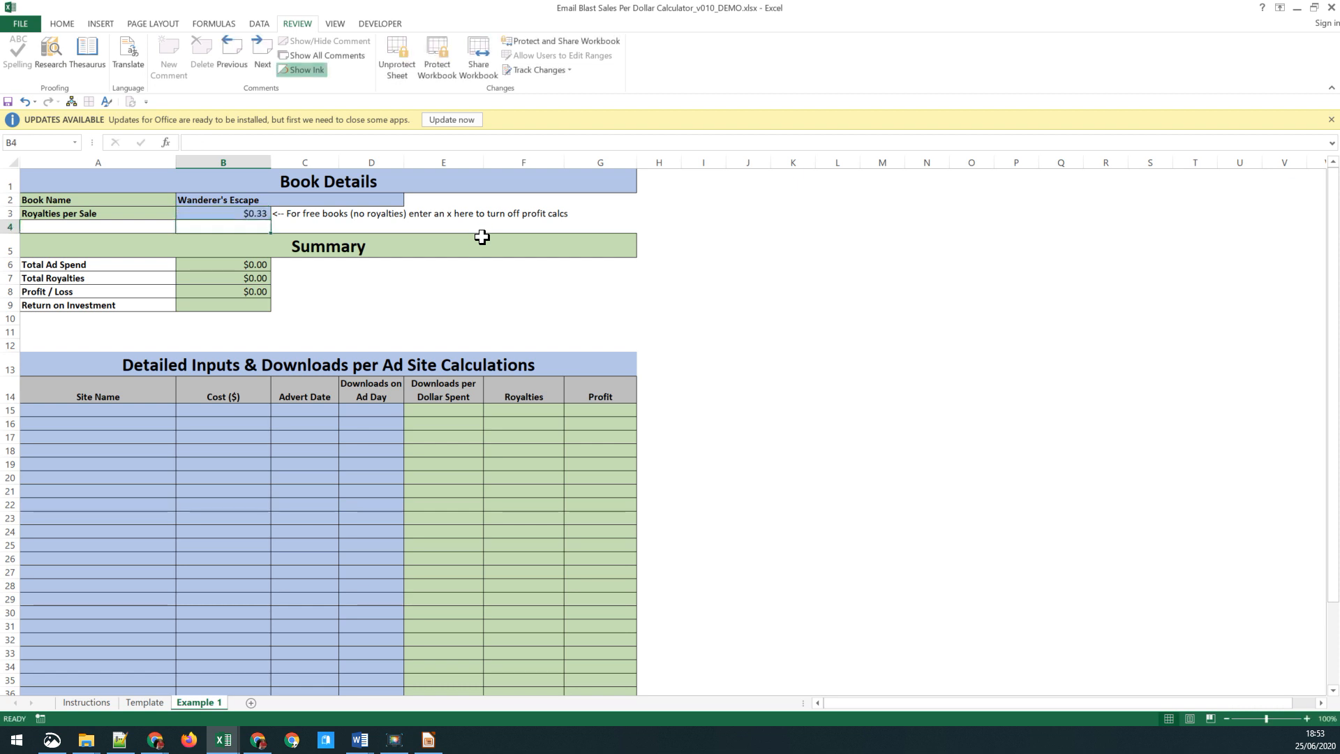
Turn off the profit calculations by entering x for Royalties per Sale, and check the royalty and profit cells
key(Up)
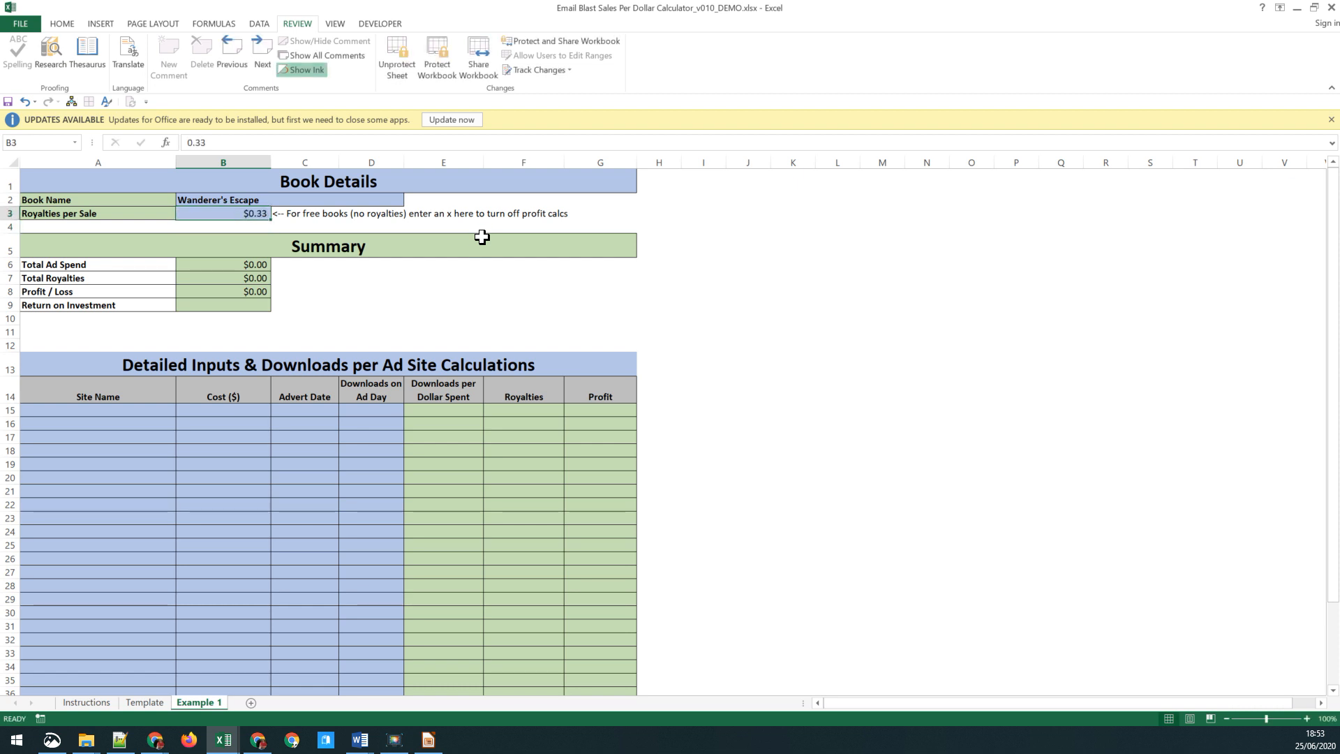
text(x)
key(Return)
key(Up)
drag(241, 278, 234, 305)
drag(515, 412, 580, 425)
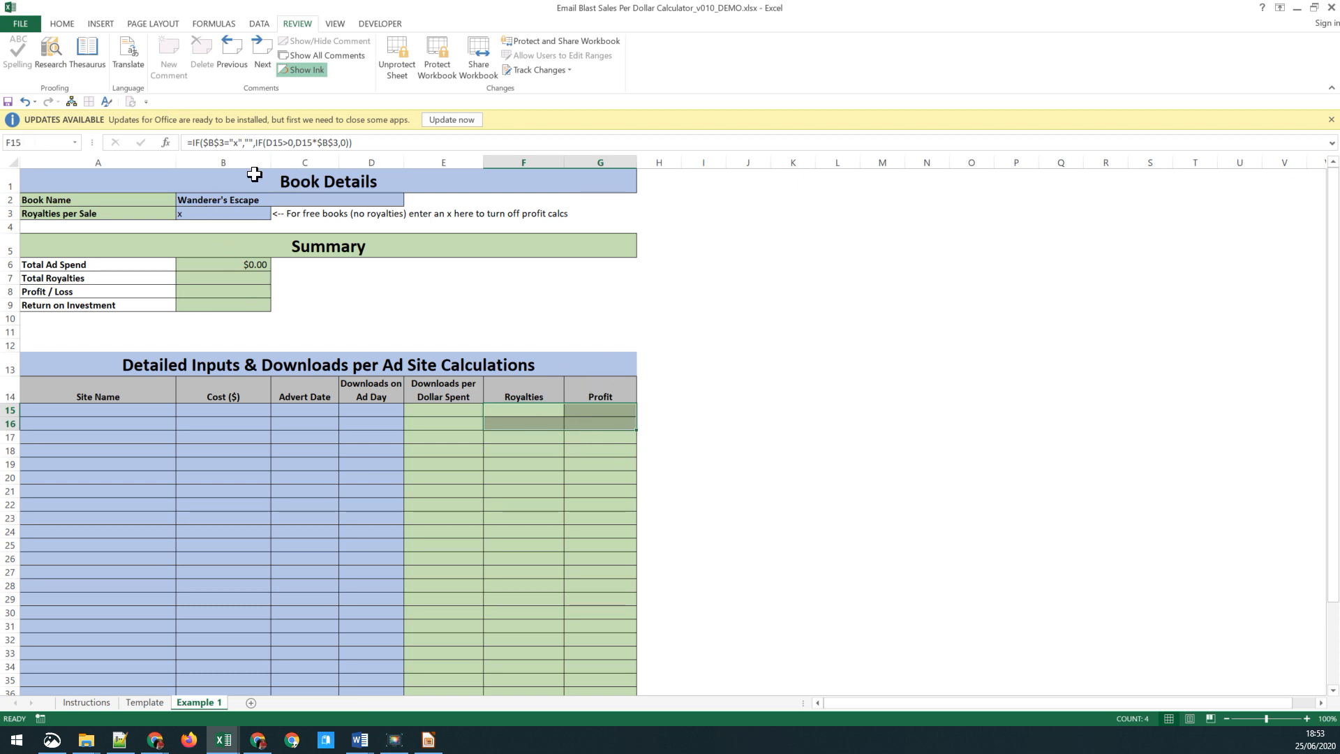
Clear the x from Royalties per Sale and set the royalties to 0.33
click(185, 213)
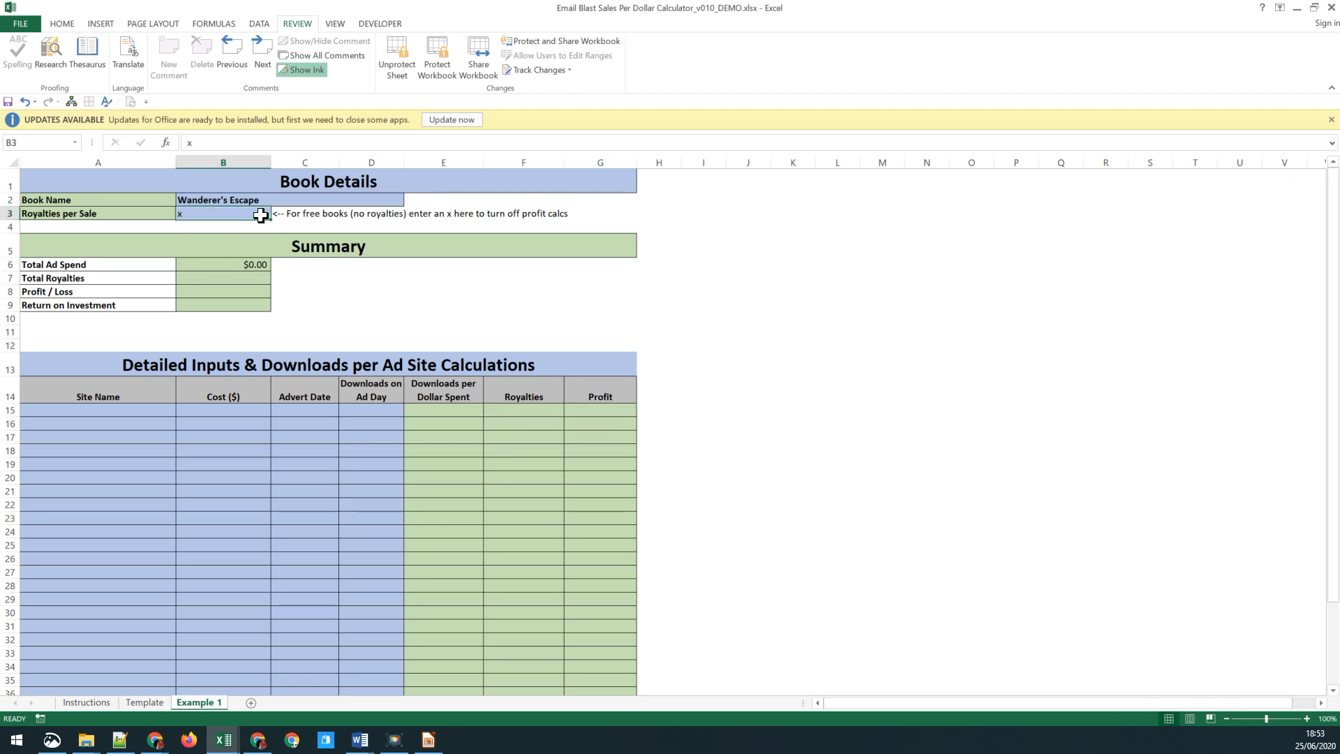
key(Delete)
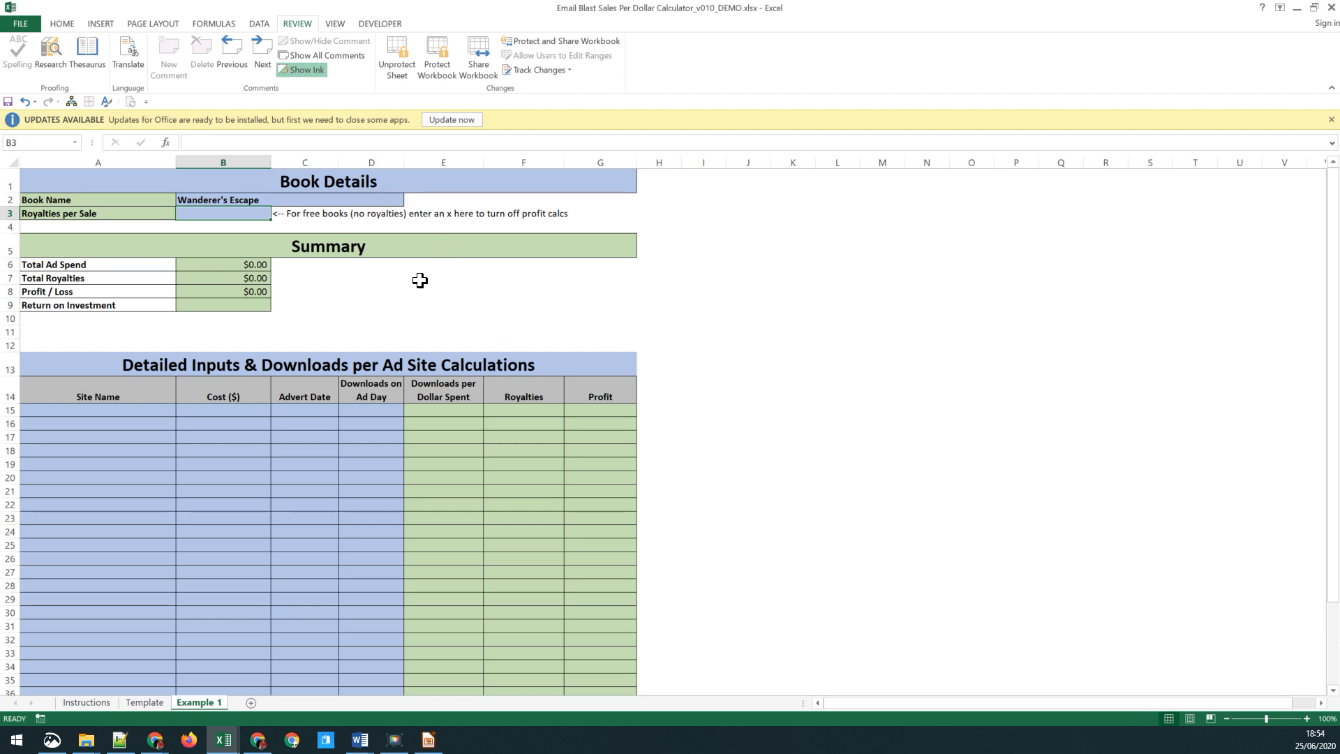
text(0.33)
key(Return)
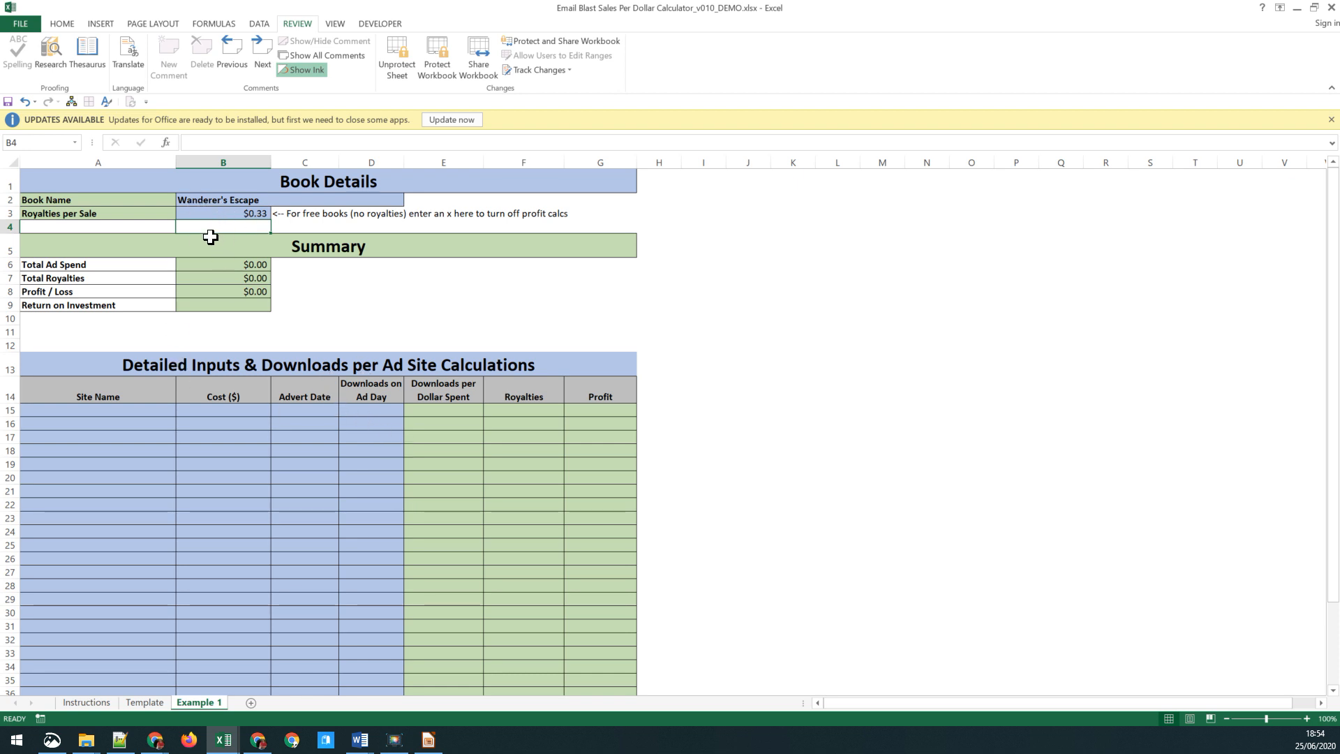
Try to edit the Downloads per Dollar Spent formula in cell E15
click(437, 411)
double_click(437, 411)
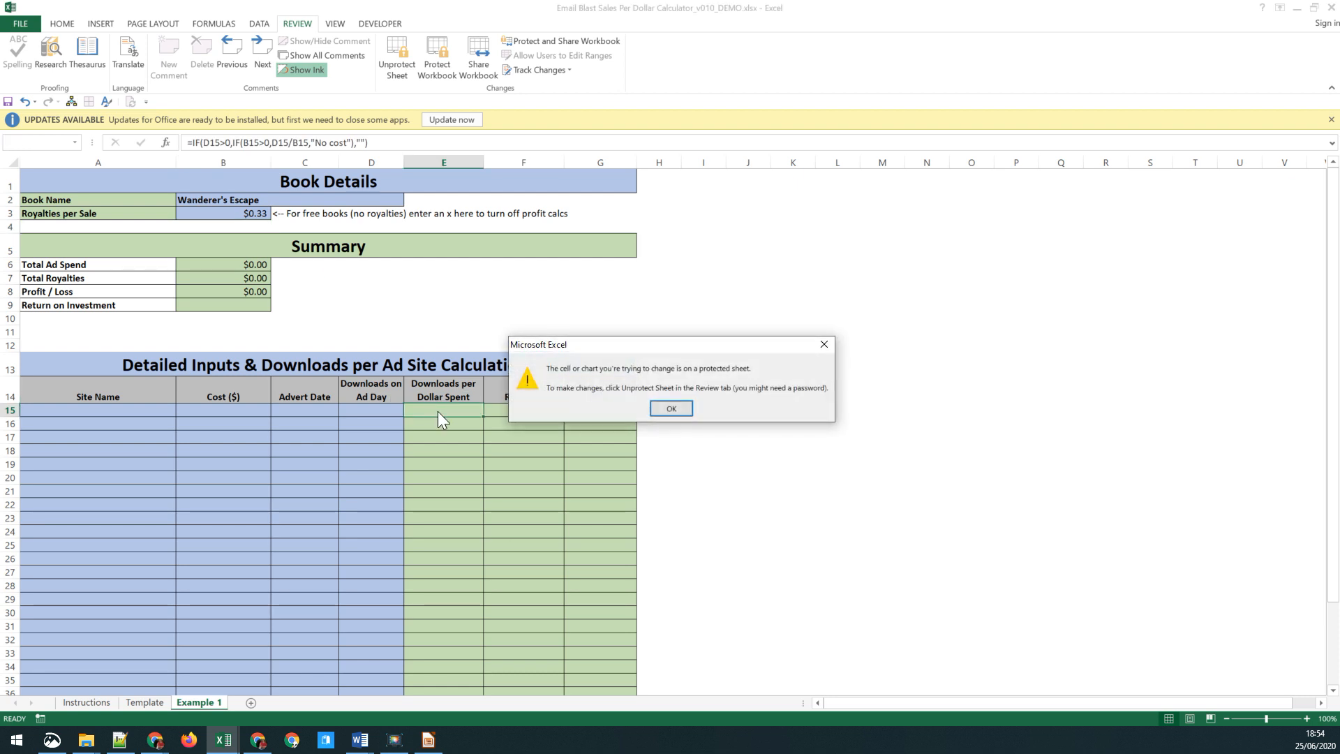
key(Return)
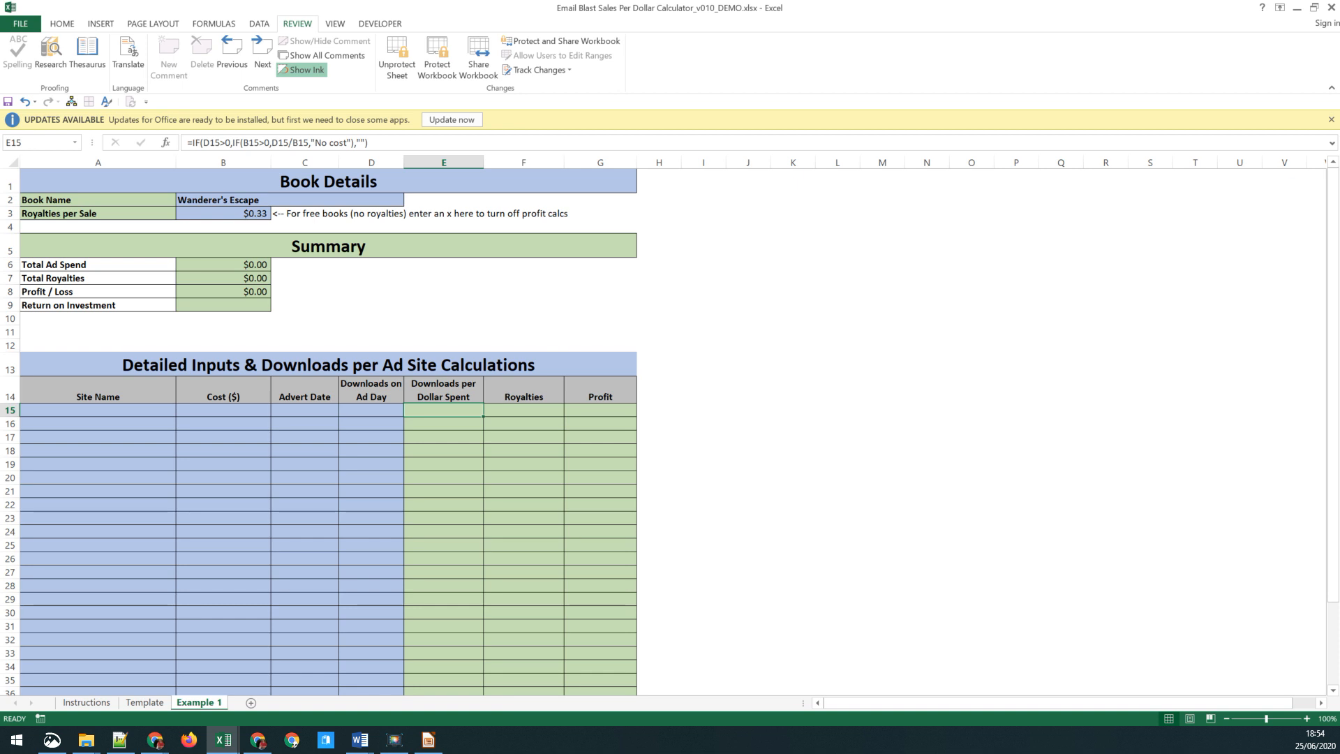
key(alt+Tab)
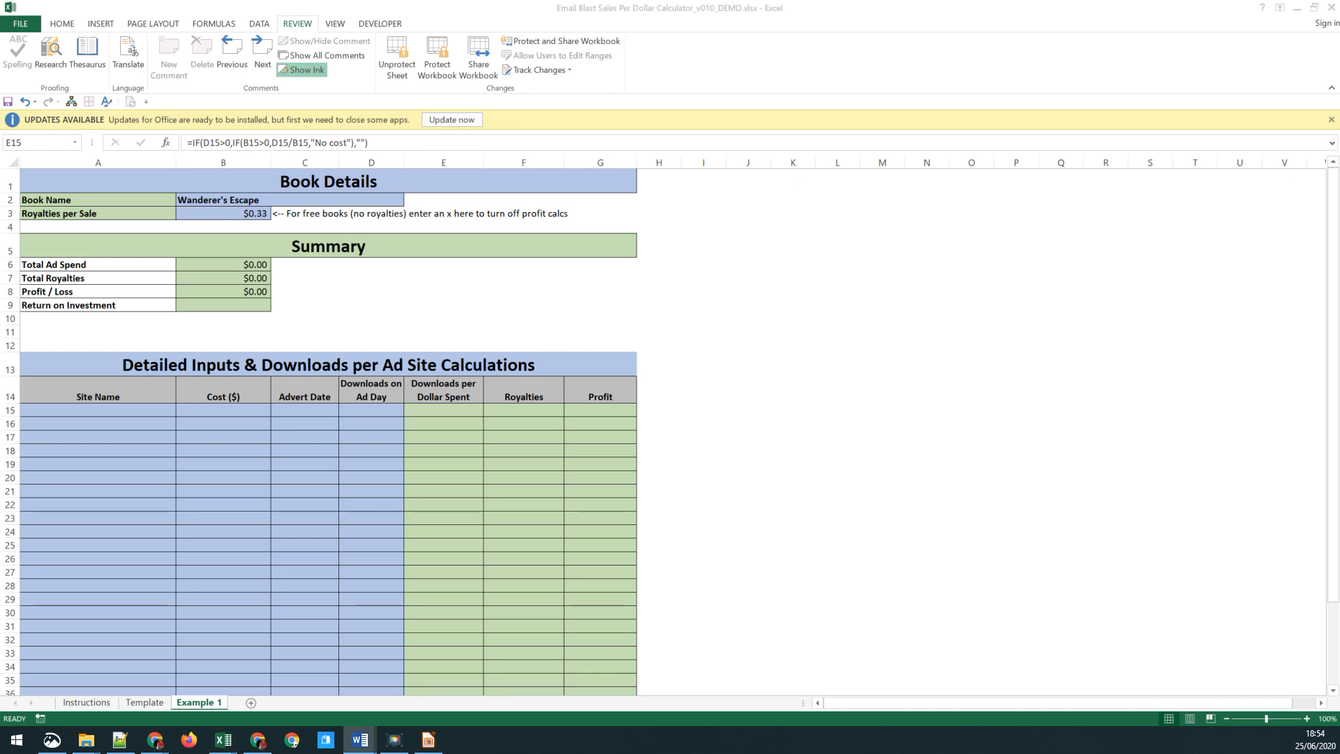
key(alt+Tab)
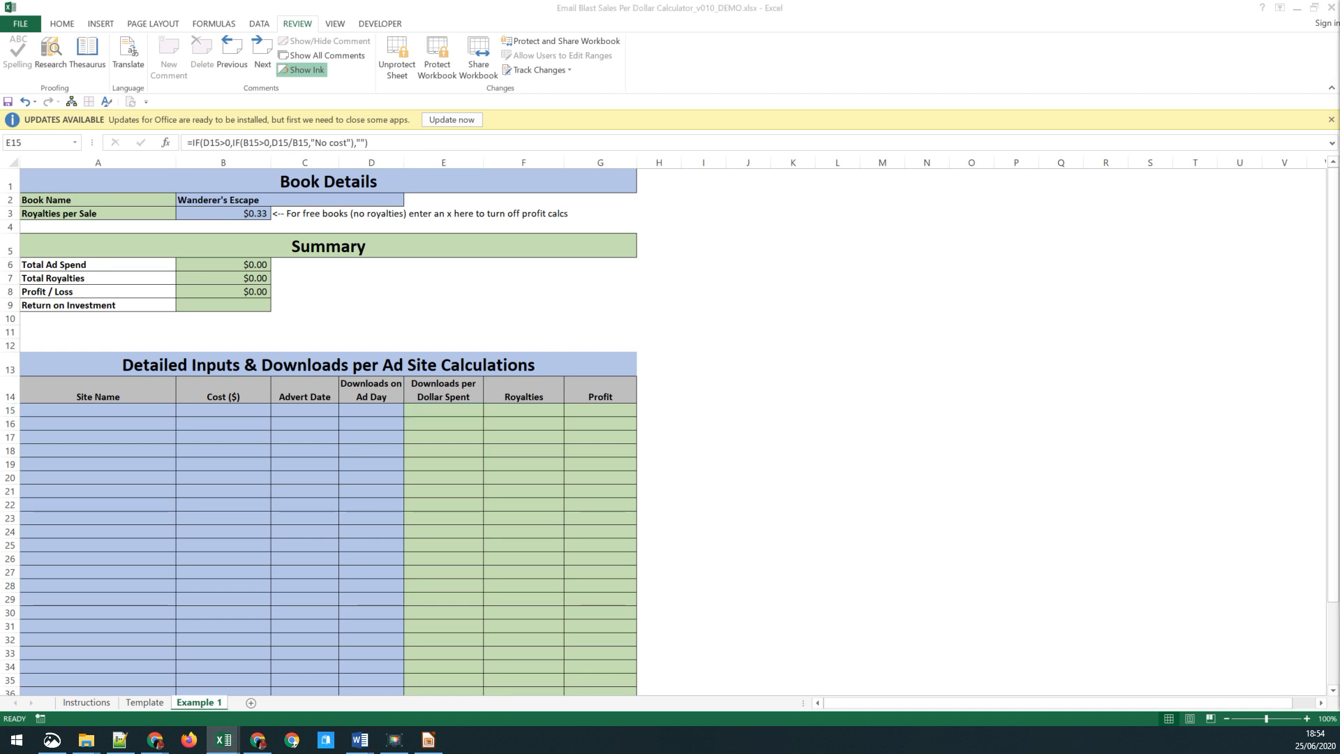
Fill in row 15 with site My Book Cave, cost 31, advert date 23-Apr-2020 and 284 downloads on ad day
click(125, 406)
text(My)
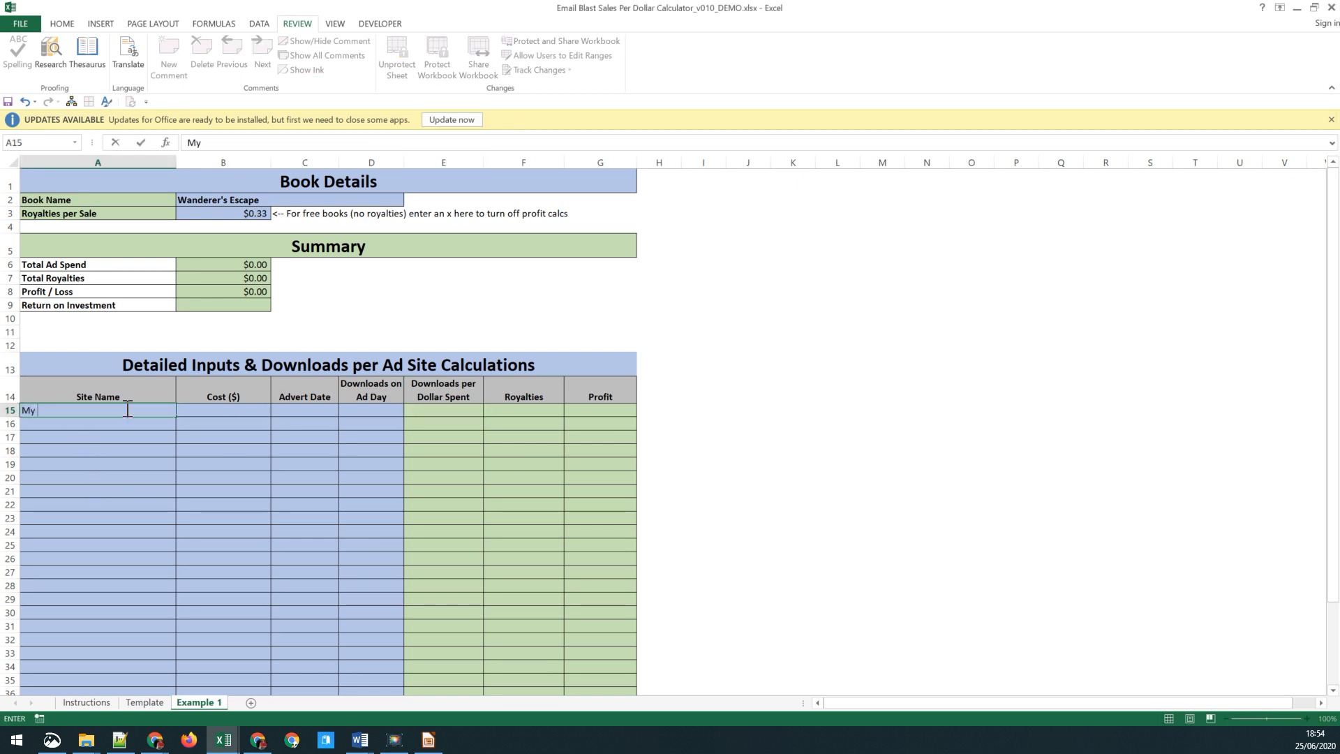
text( Book cav)
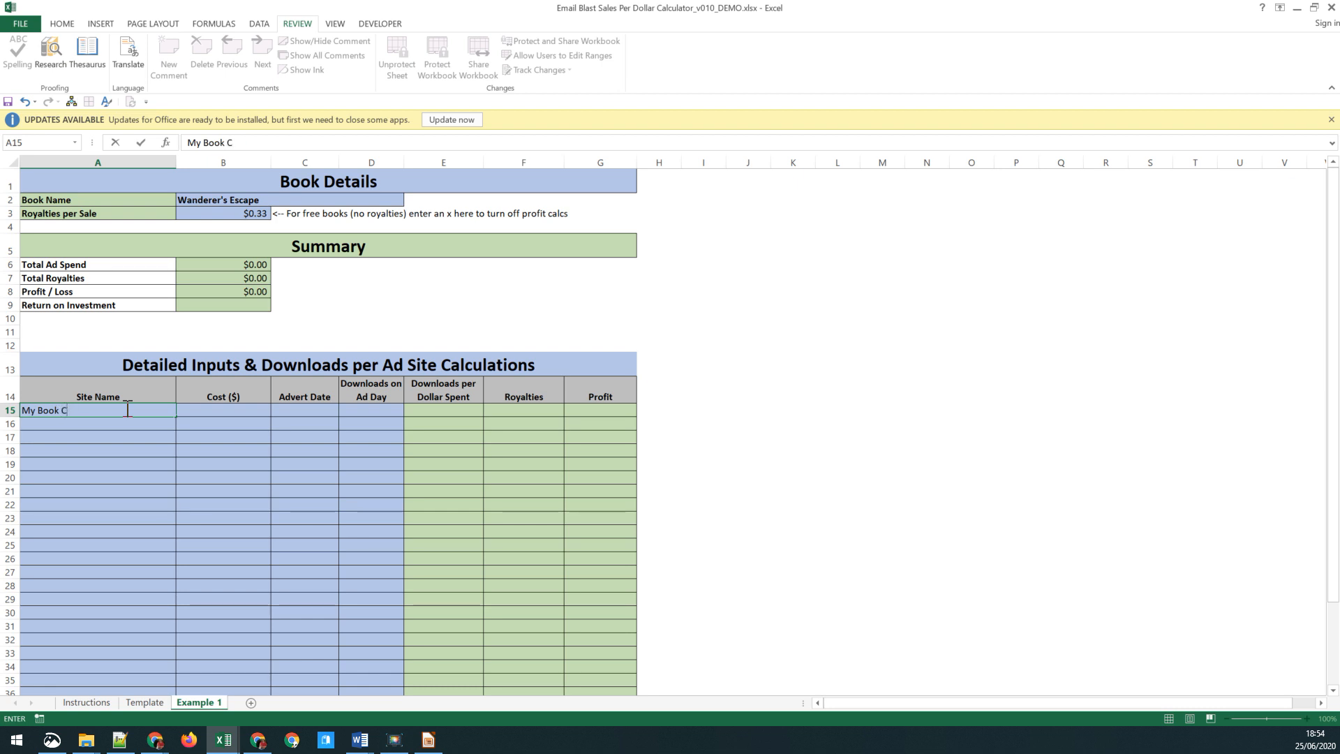
key(Tab)
text(31)
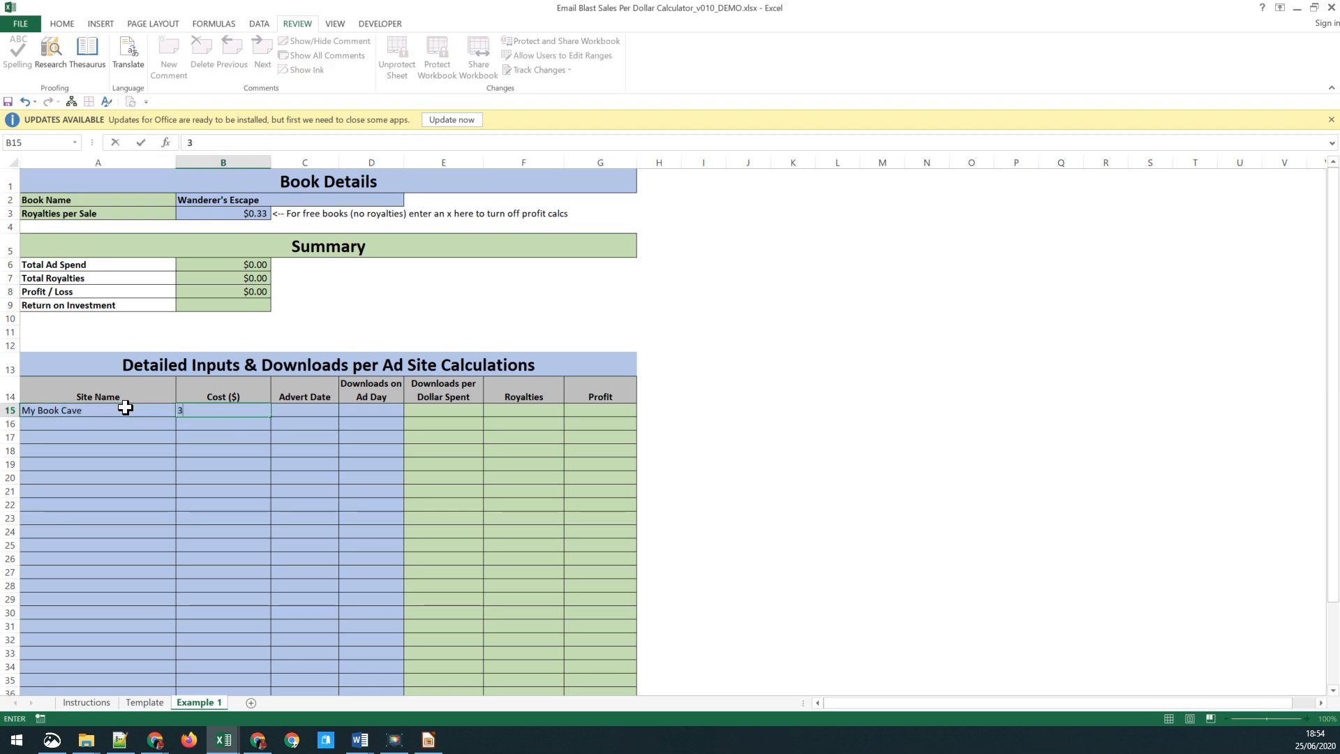
key(Tab)
text(23)
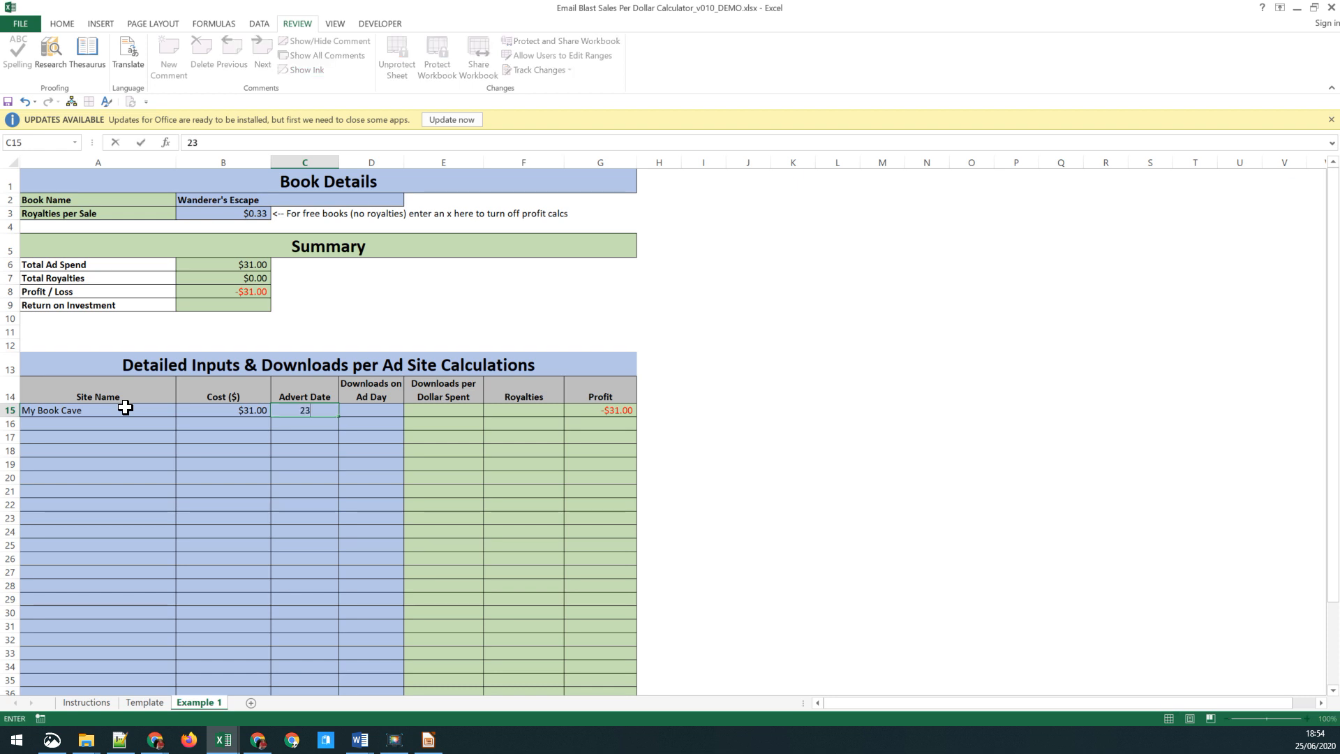
key(Tab)
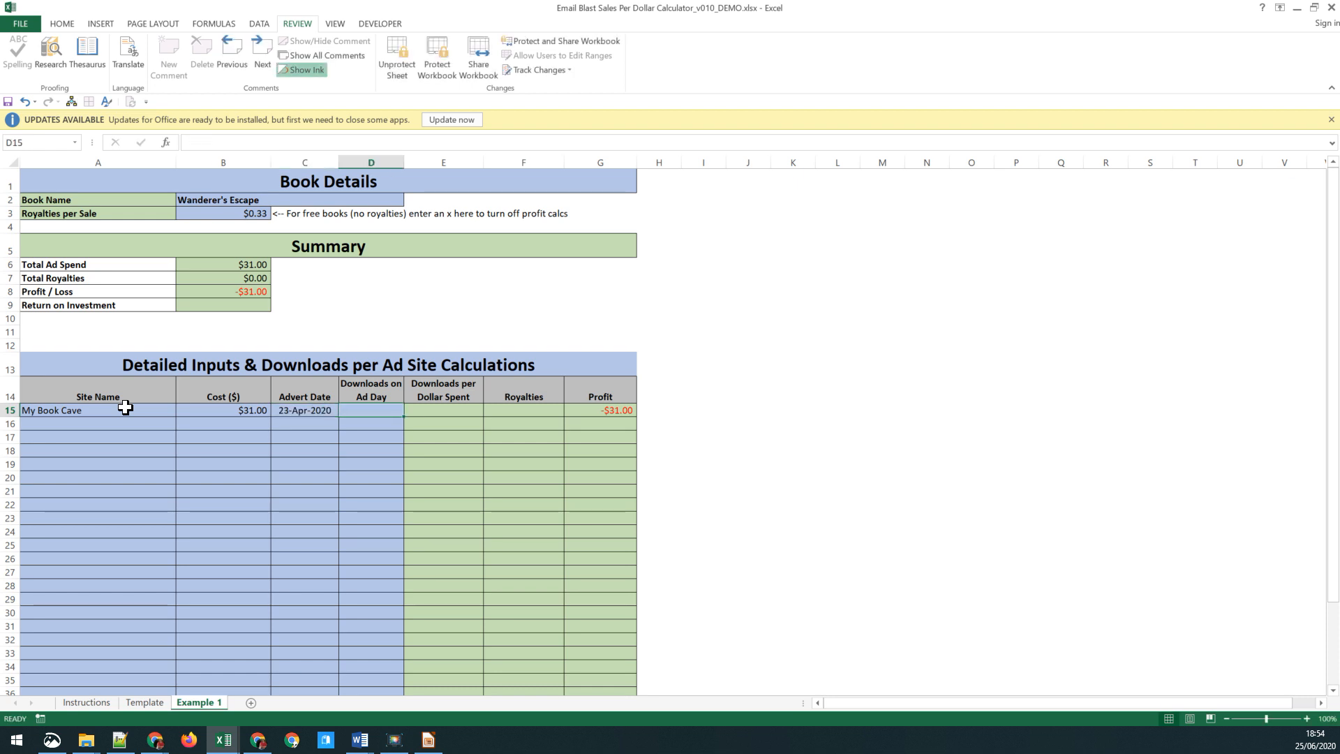
text(2)
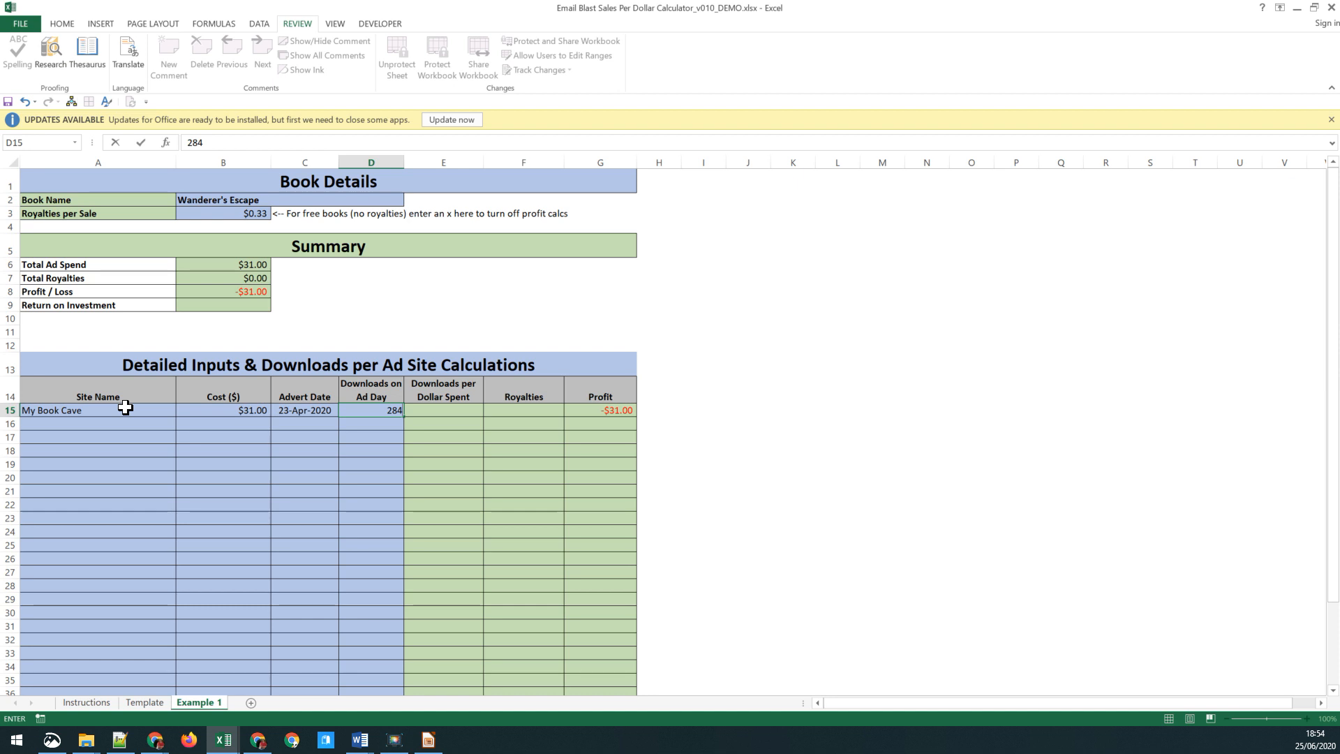
text(84)
key(Return)
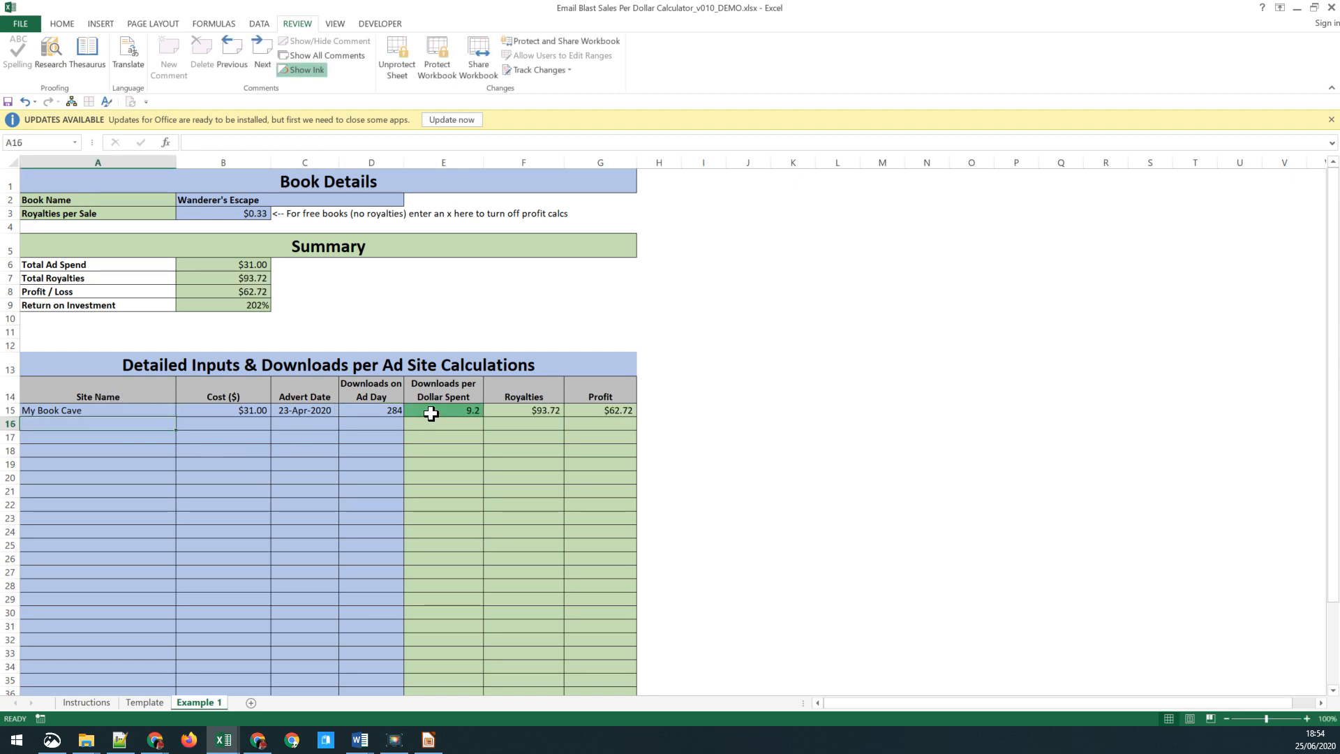
Examine the My Book Cave row's downloads-per-dollar and royalties formulas along with its cost and downloads entries
click(461, 410)
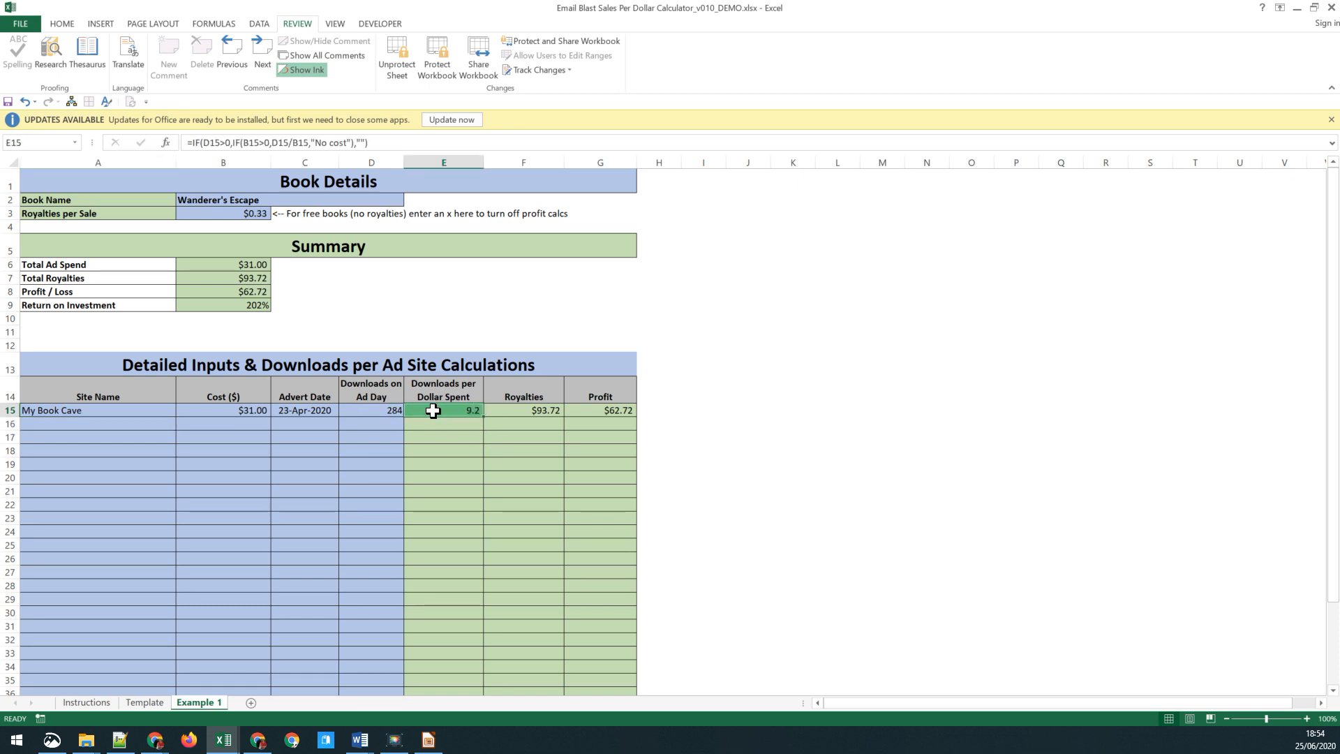
click(538, 410)
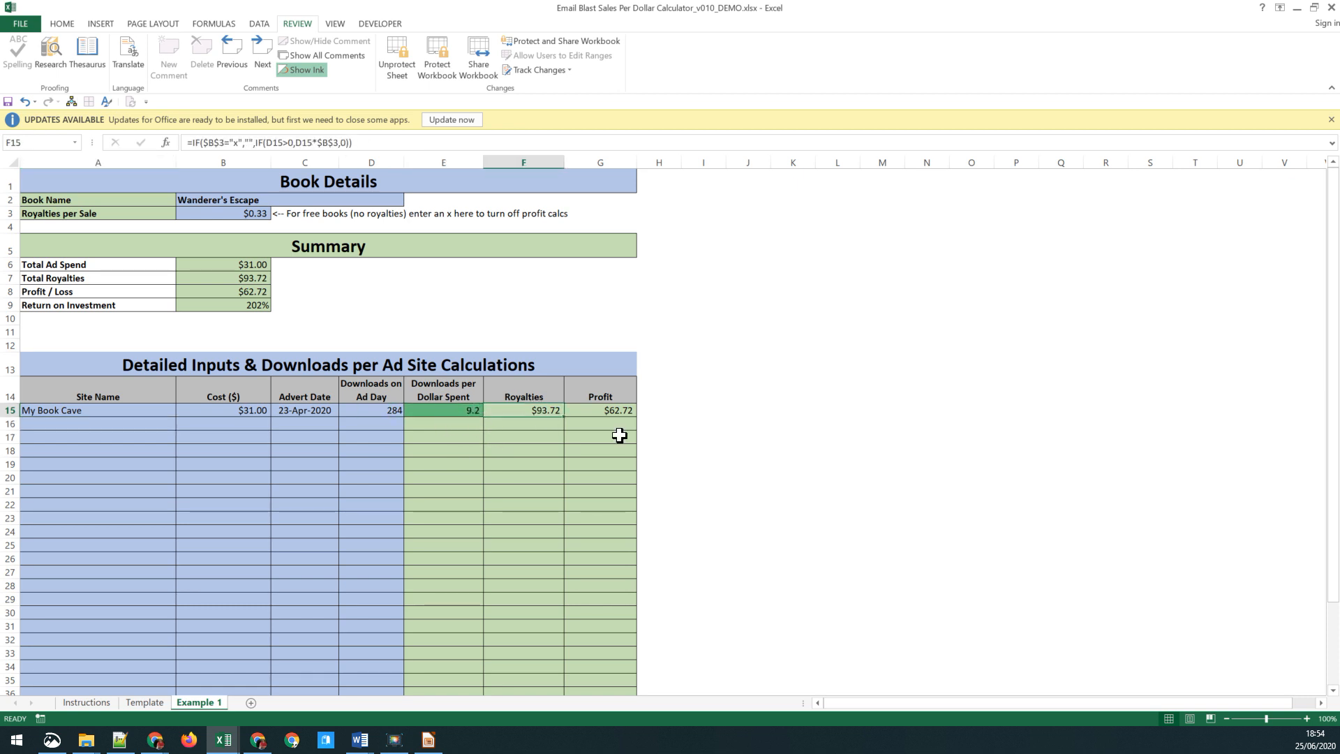
click(260, 410)
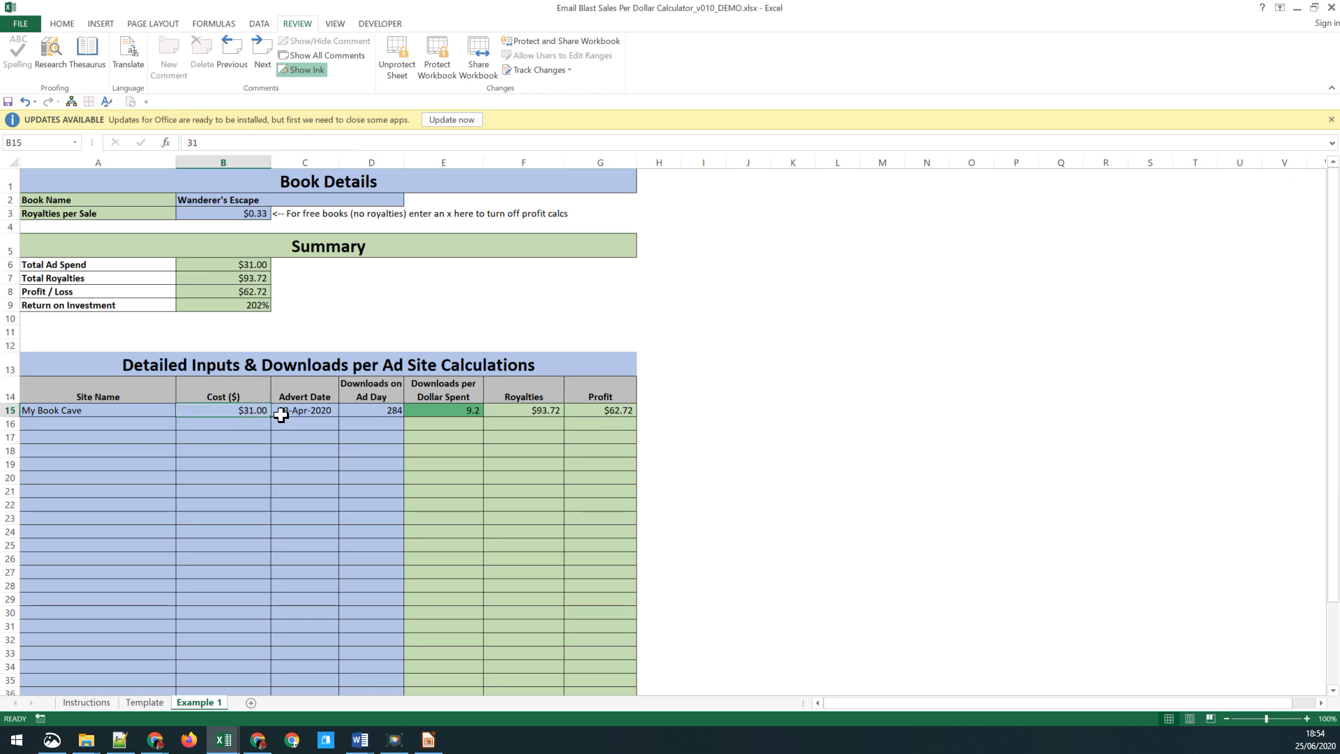
click(364, 409)
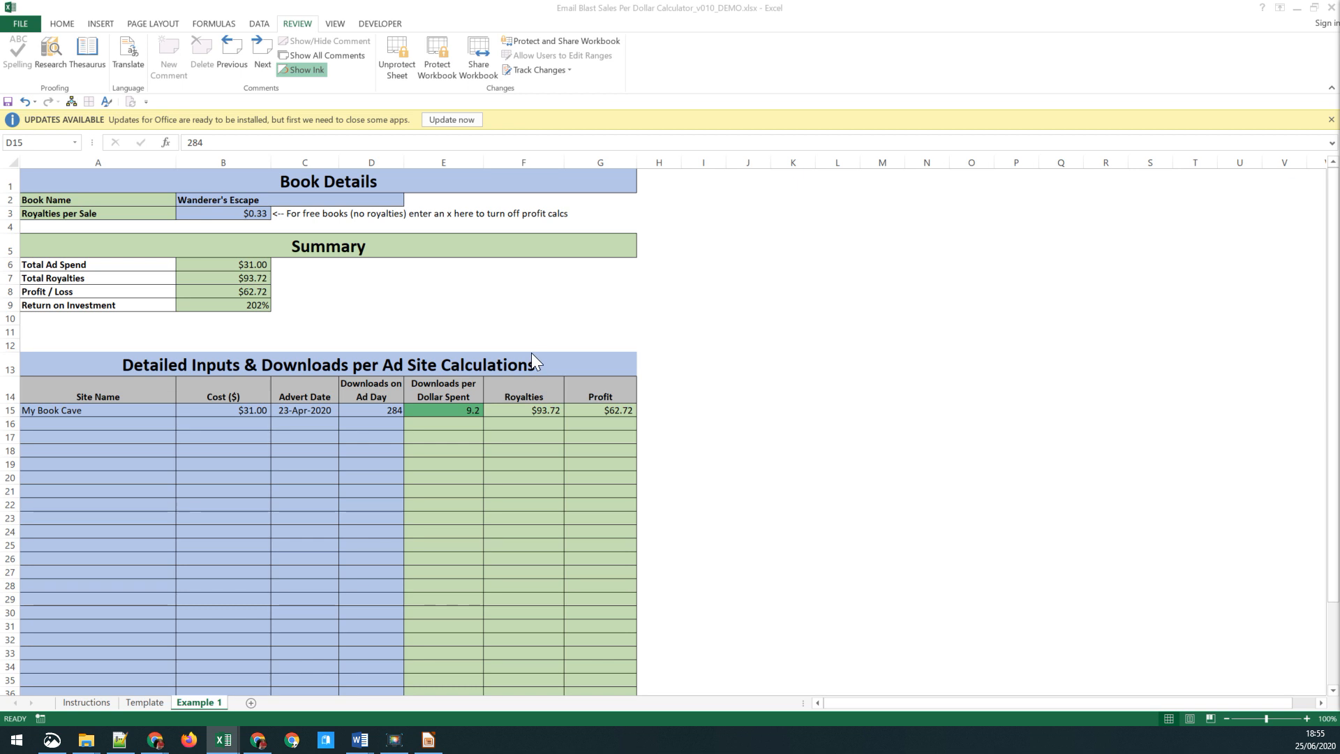
Paste the copied ad-site records, Digital Book Today through Booksends, as values only starting at cell A16
click(375, 410)
key(ctrl+c)
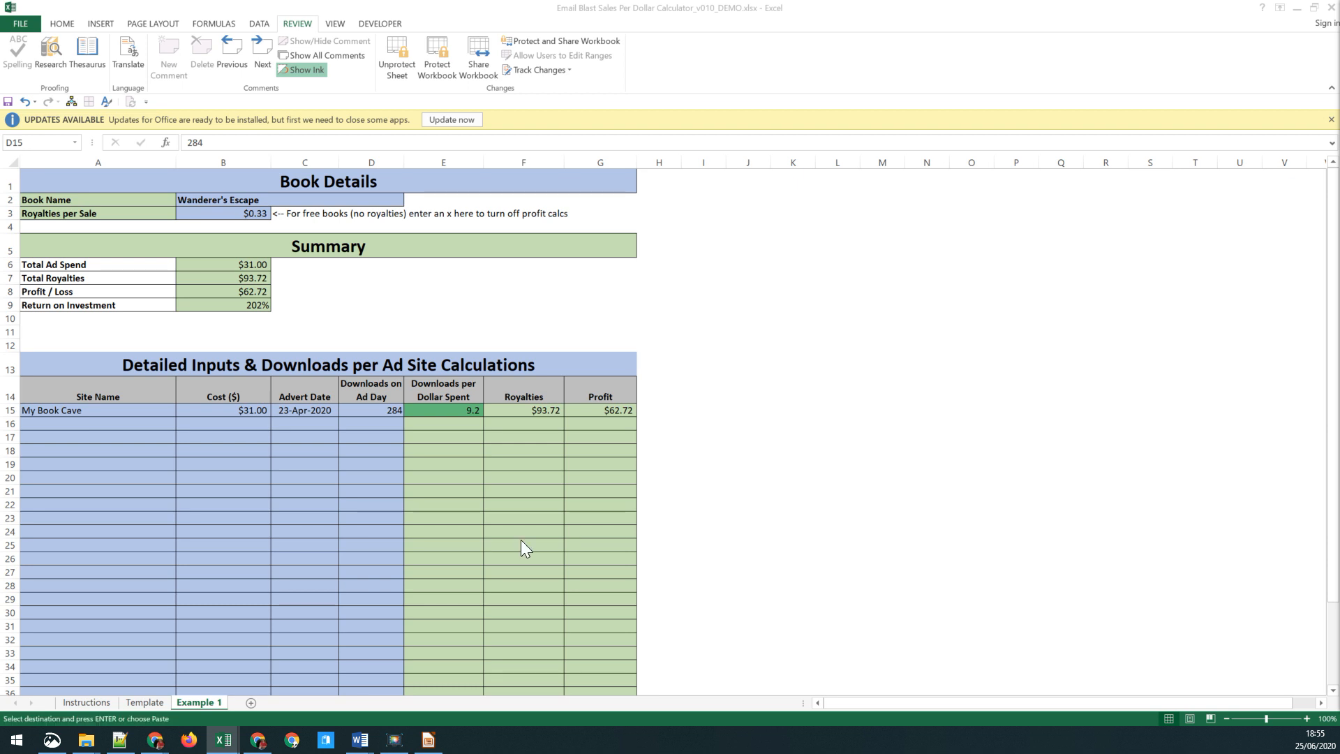
click(89, 424)
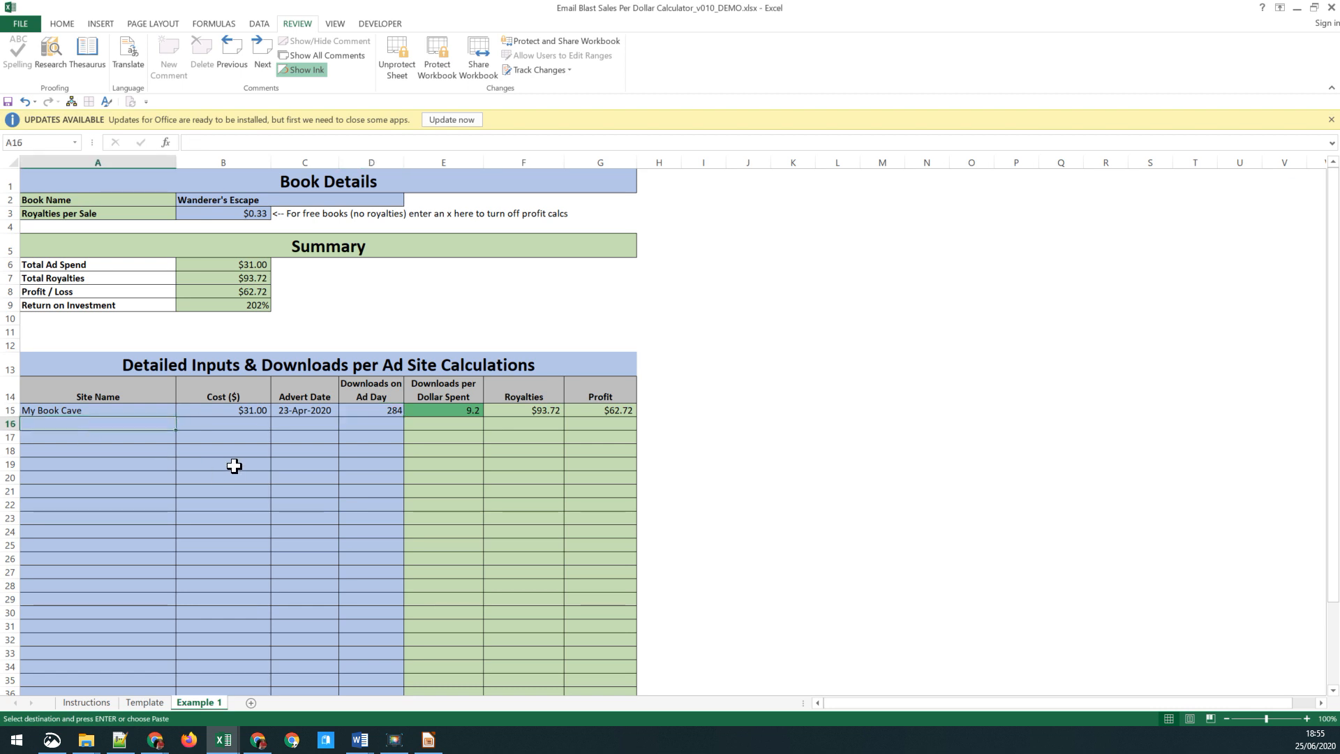
key(ctrl+alt+v)
key(v)
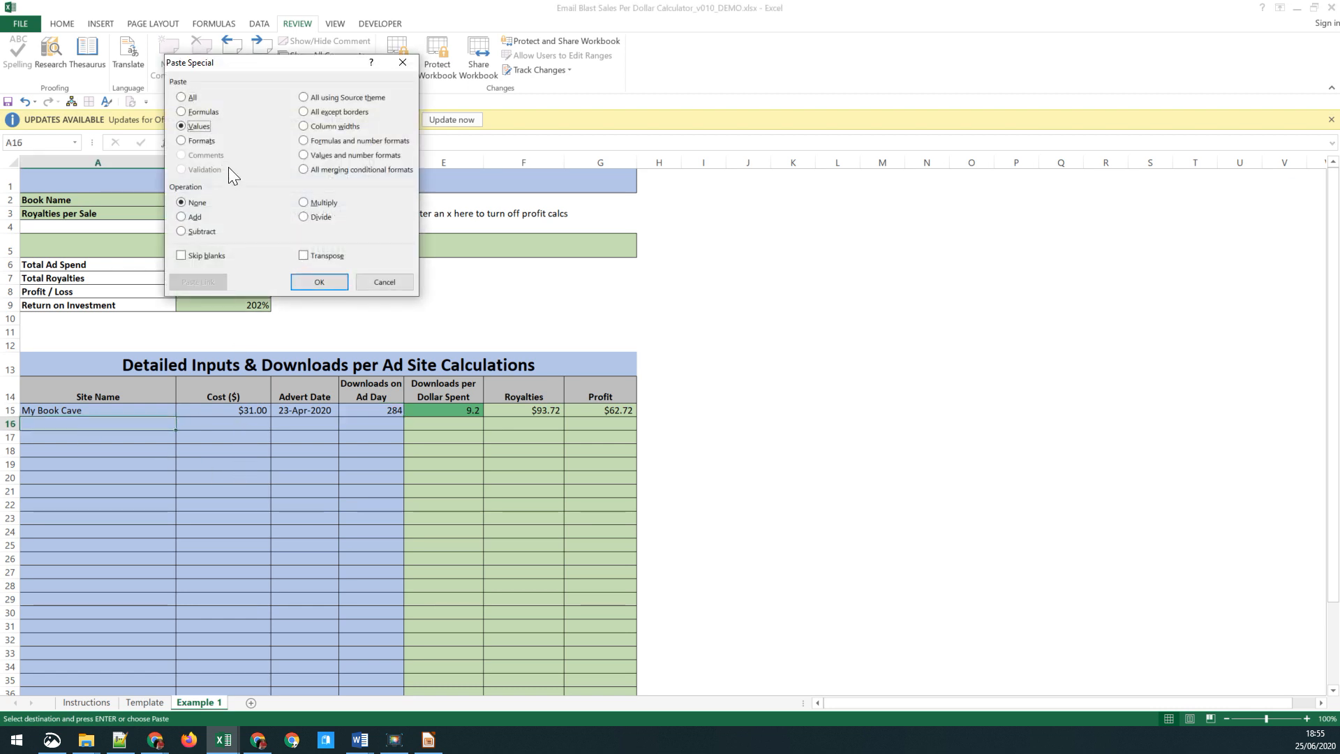
click(326, 283)
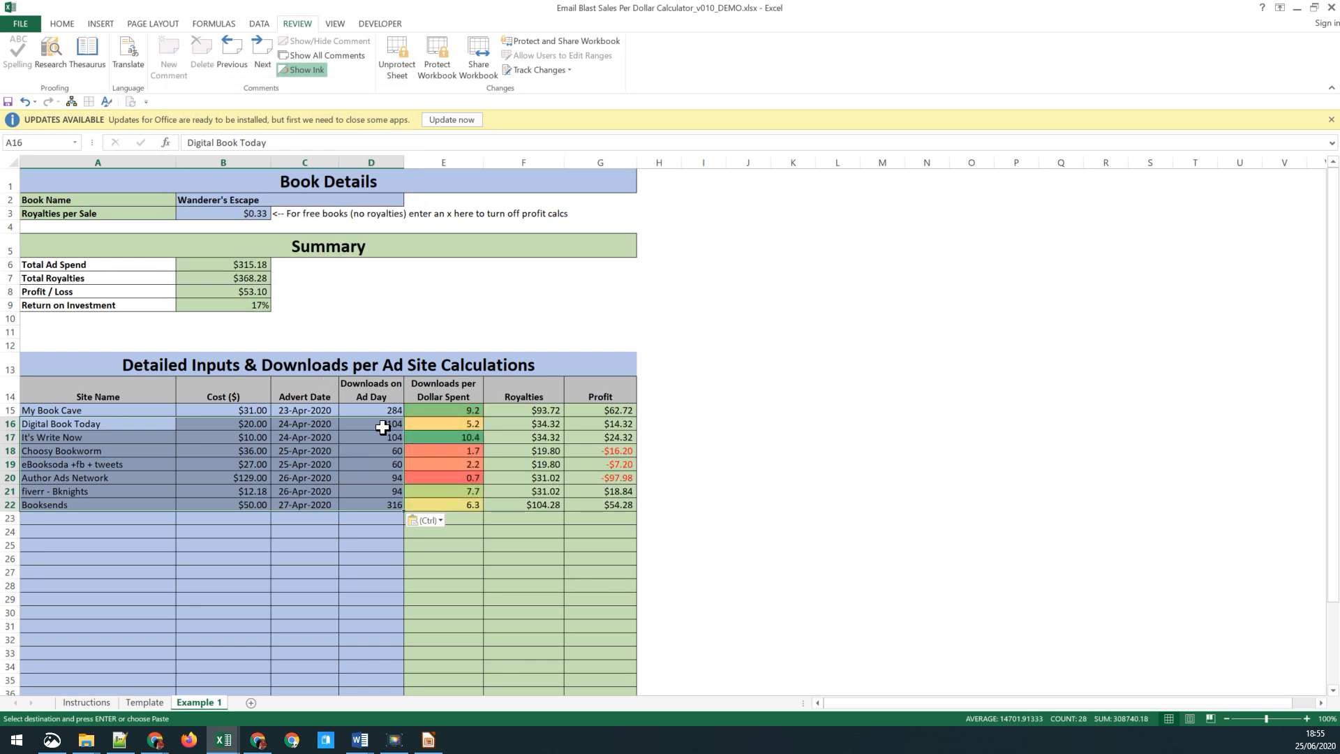
Compare the sites' downloads per dollar, the Author Ads Network royalties and profit, and the summary's total ad spend
click(471, 432)
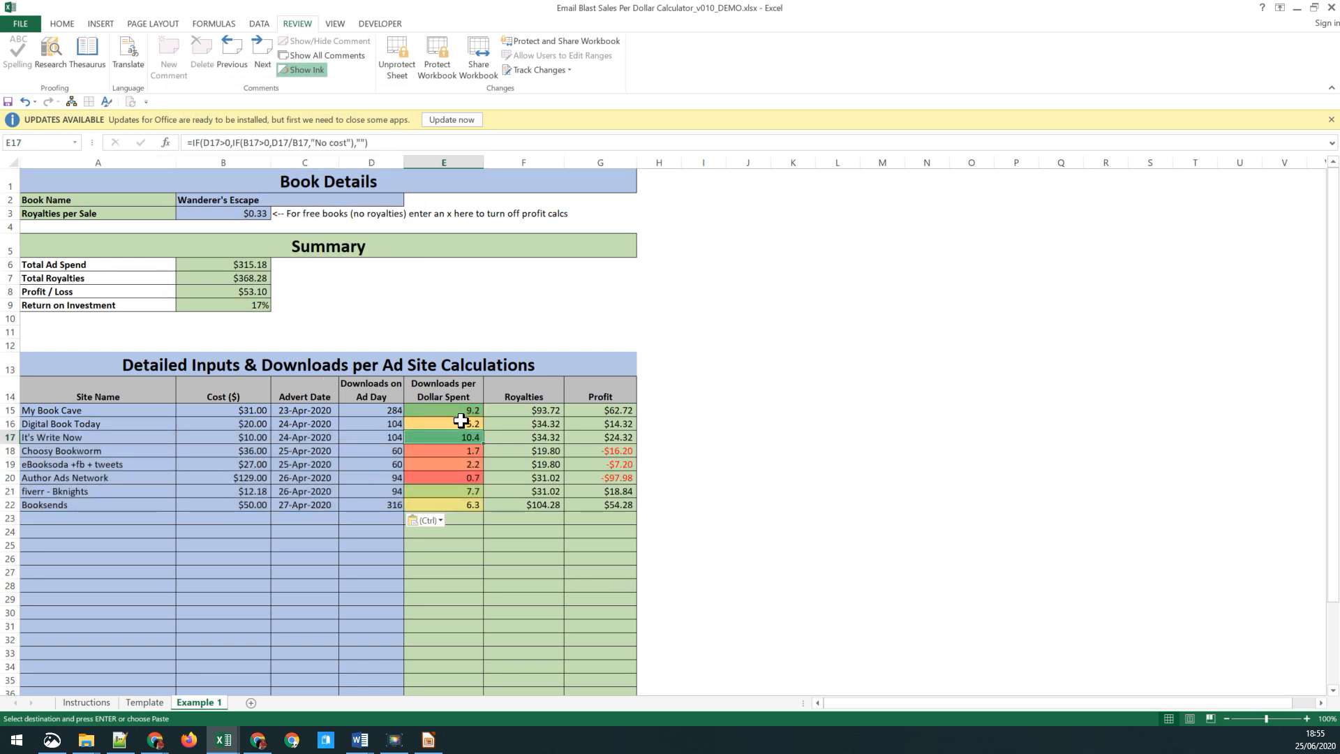
click(463, 502)
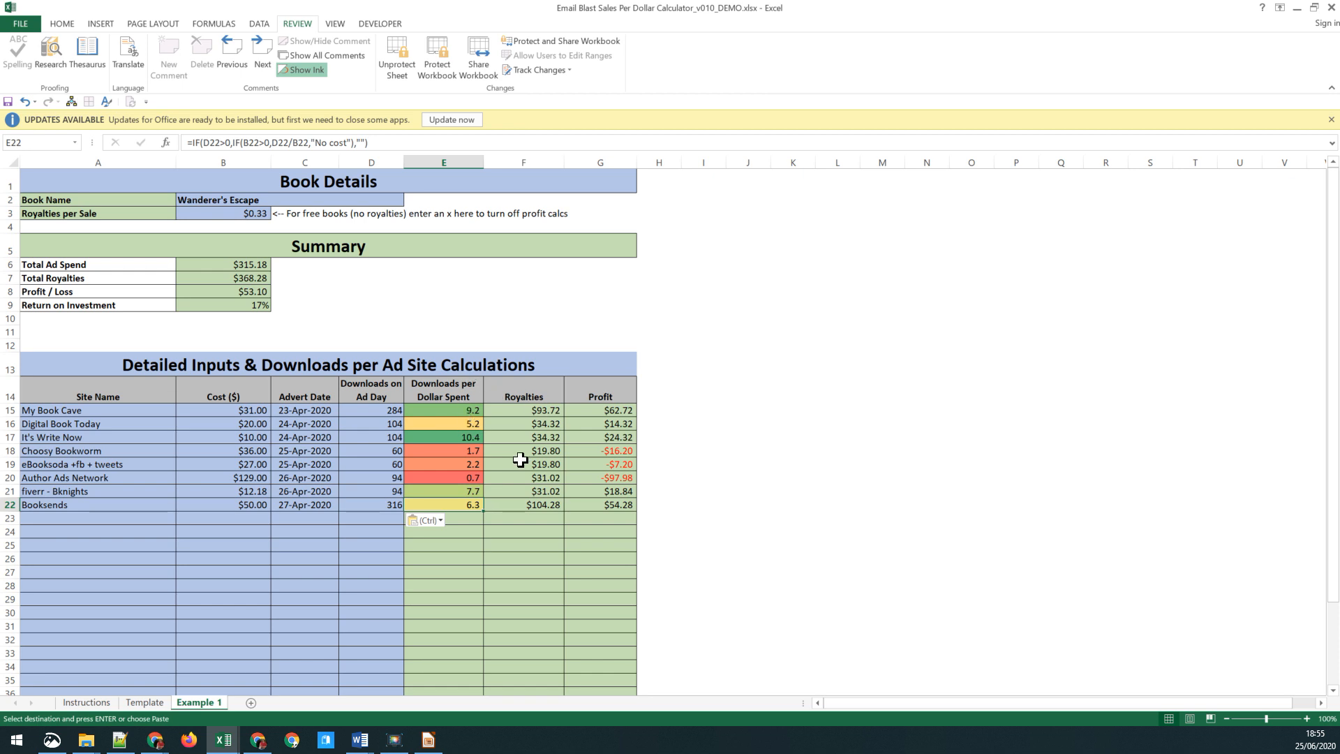
click(534, 478)
click(609, 476)
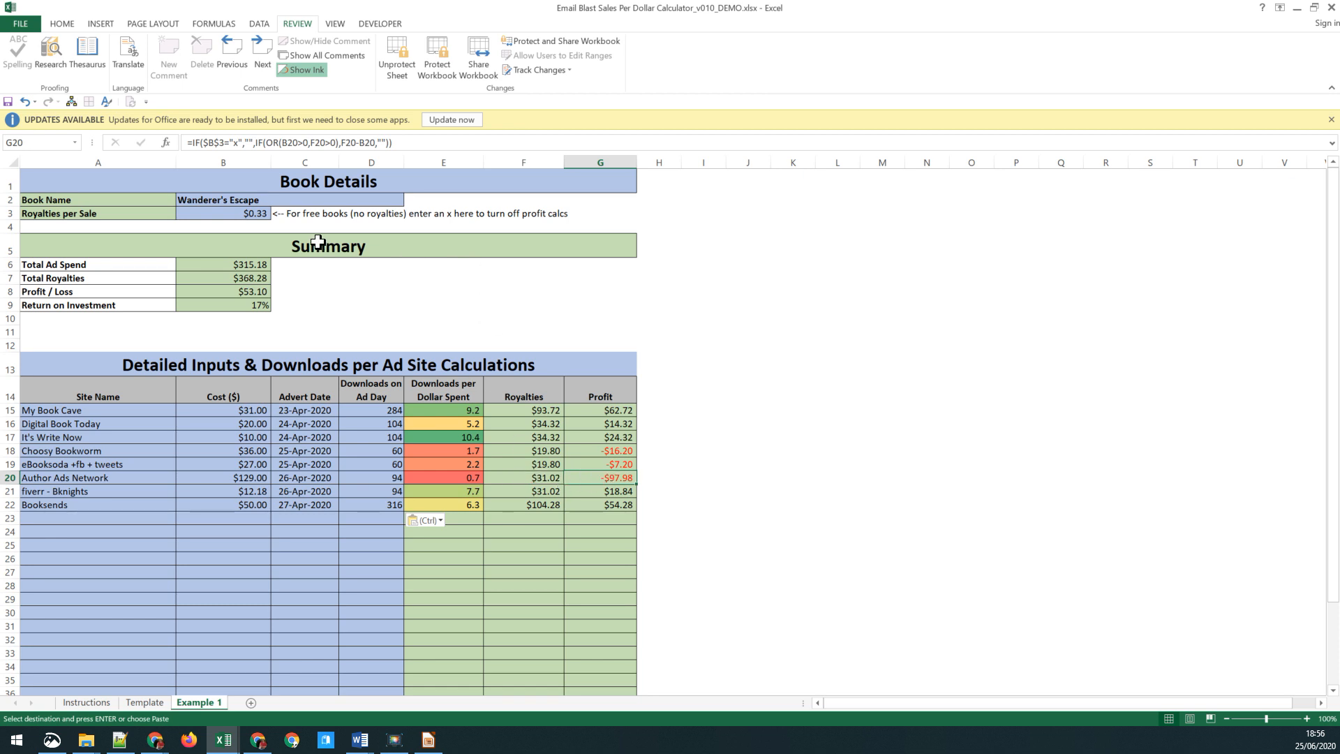
click(223, 264)
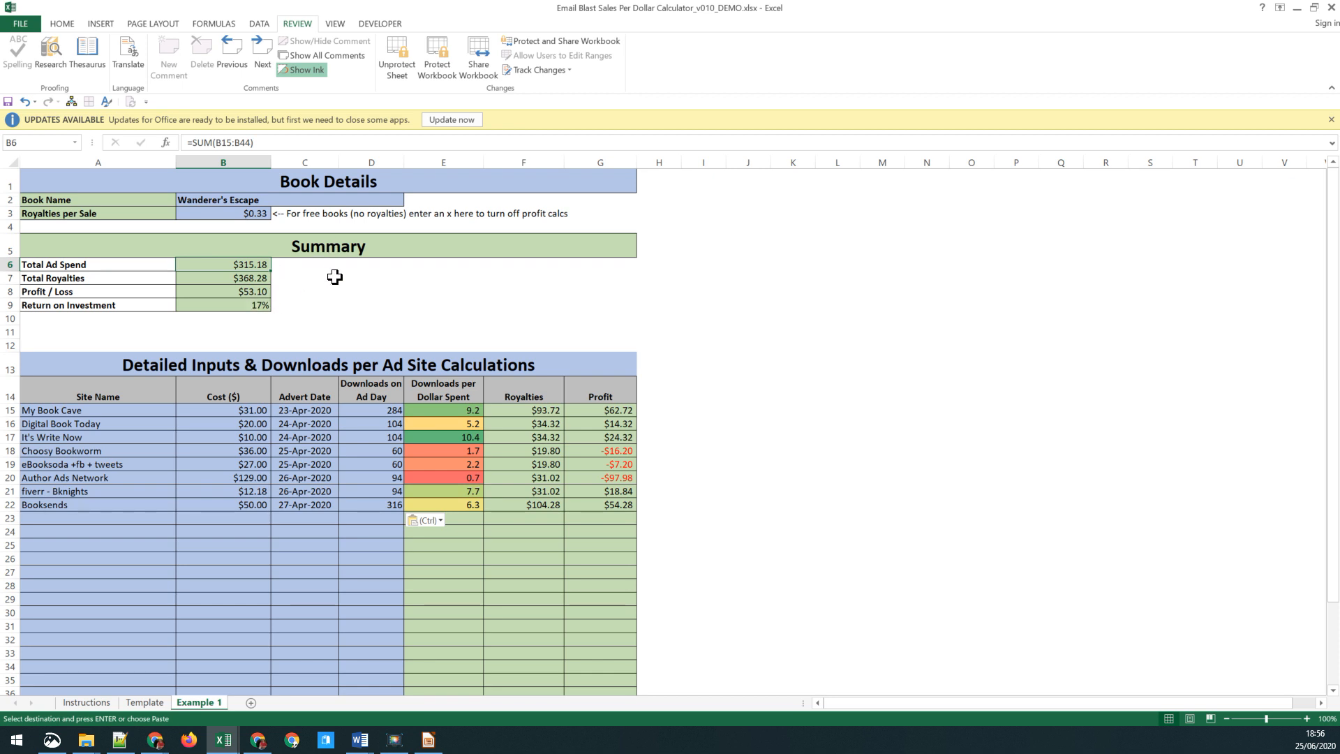
Set Royalties per Sale to x to turn off the profit calculations for a free book
click(231, 215)
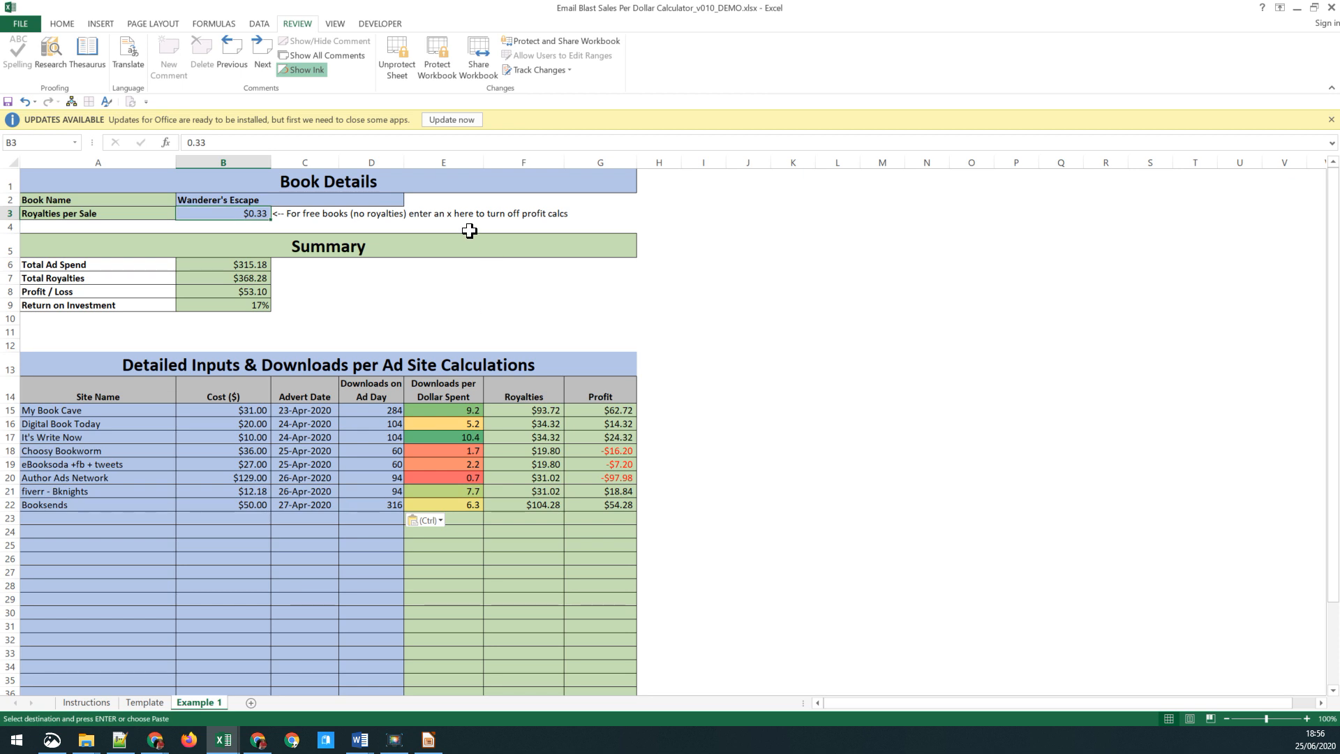
text(x)
key(Return)
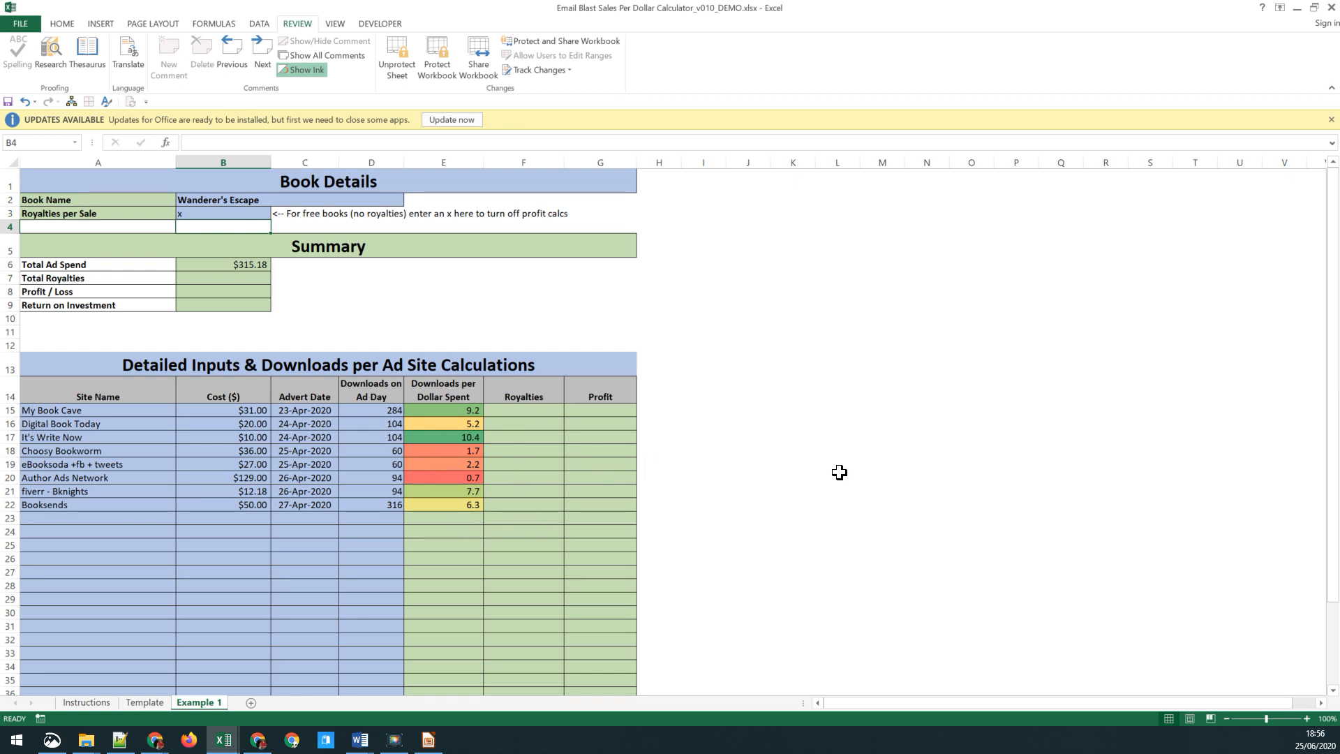
key(alt+Tab)
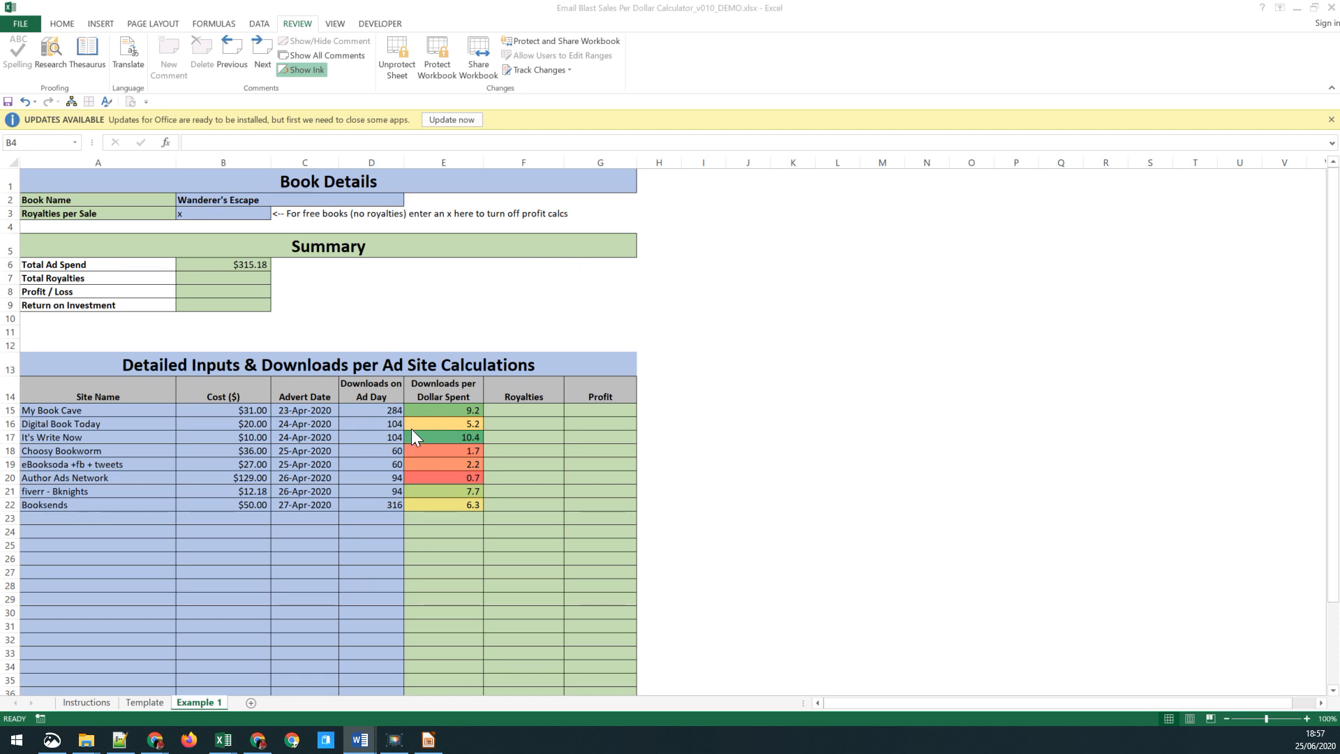
scroll(412, 429, down, 1)
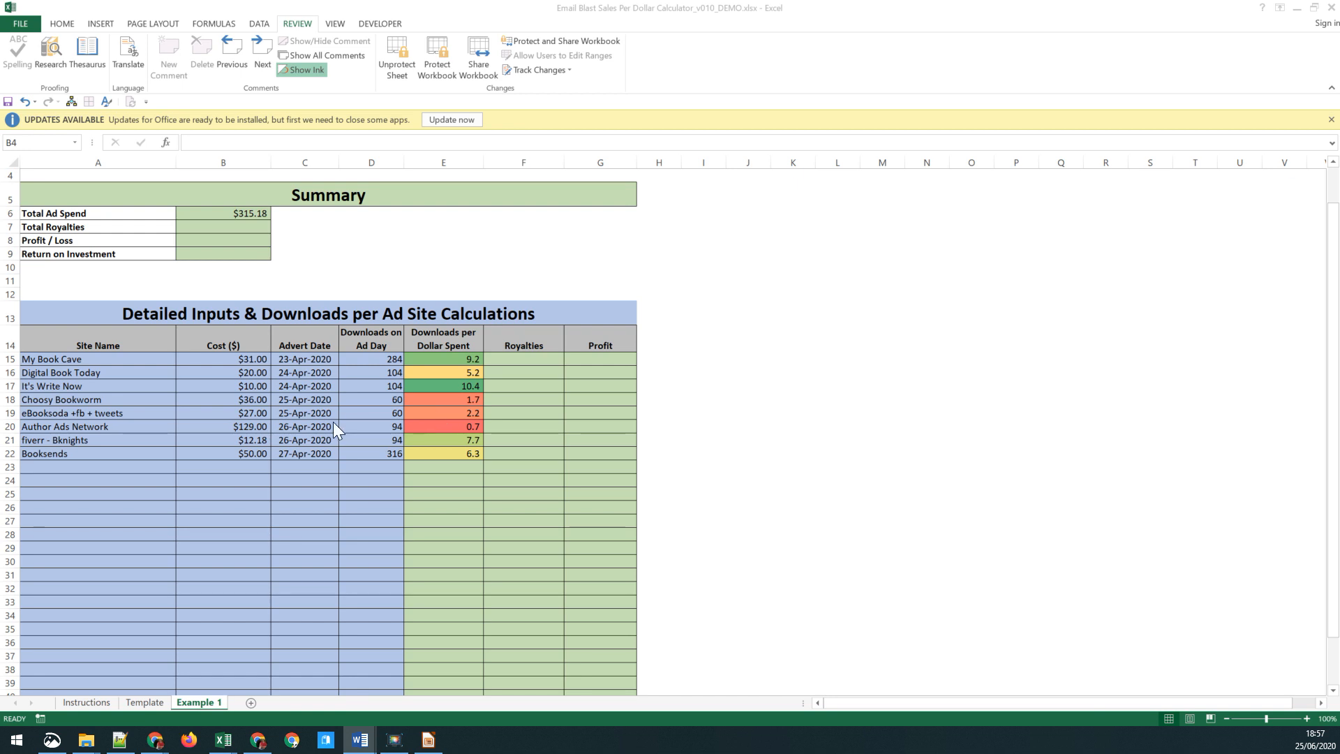
scroll(354, 443, up, 1)
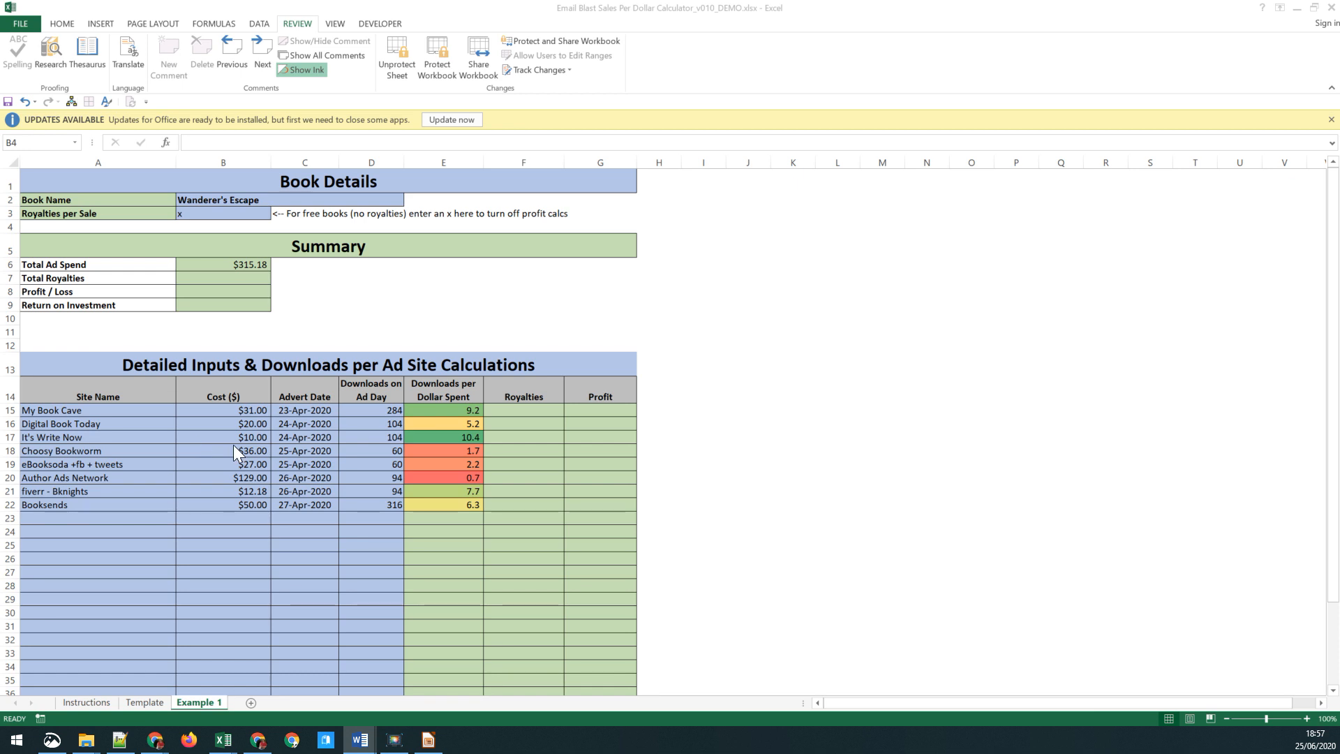
key(alt+Tab)
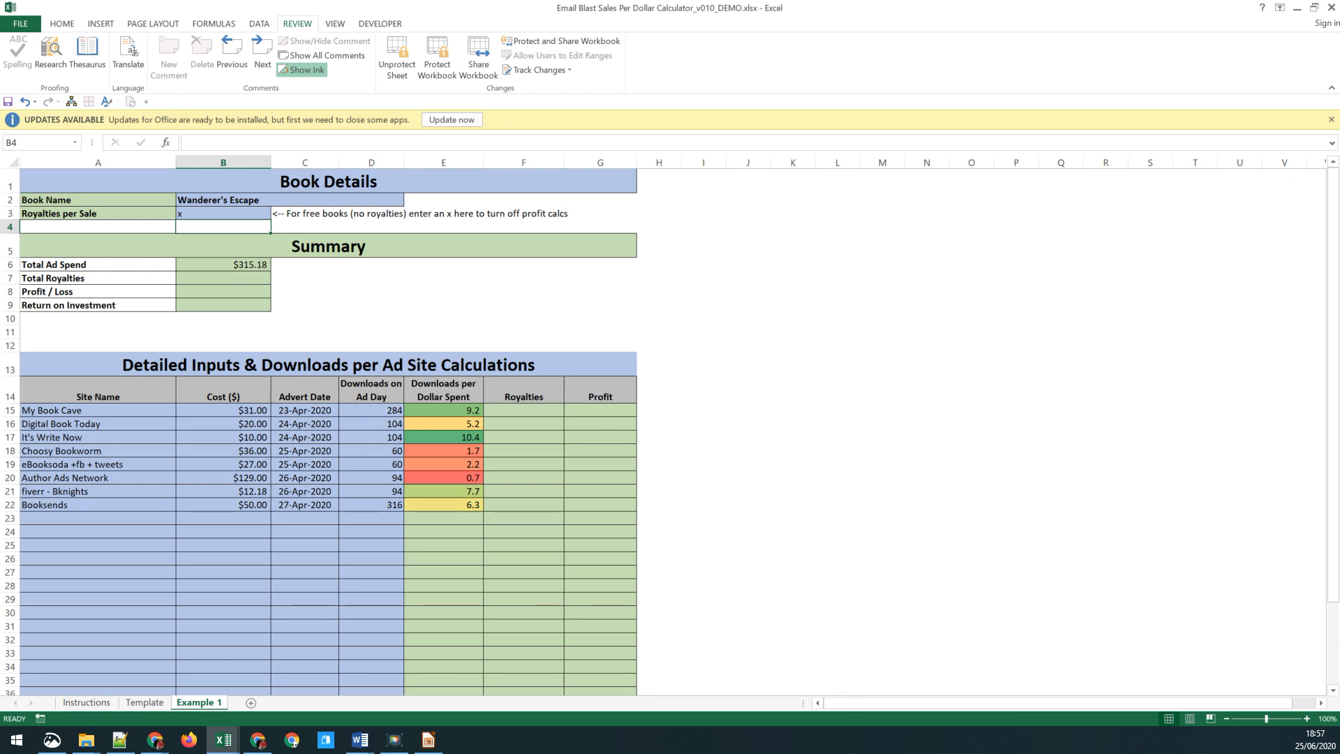
key(alt+Tab)
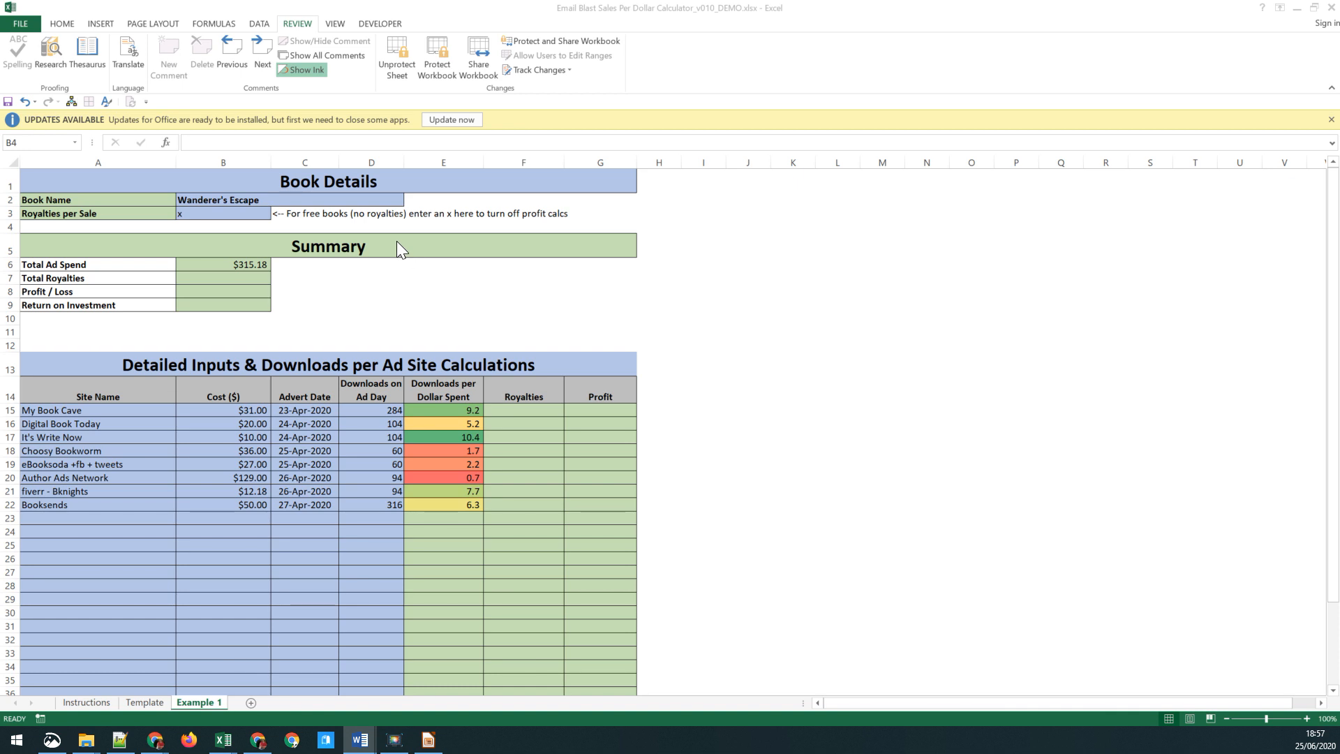
Review the downloads-per-dollar results for My Book Cave through Booksends, plus the royalties and profit cells in the My Book Cave row
click(455, 414)
drag(453, 416, 439, 499)
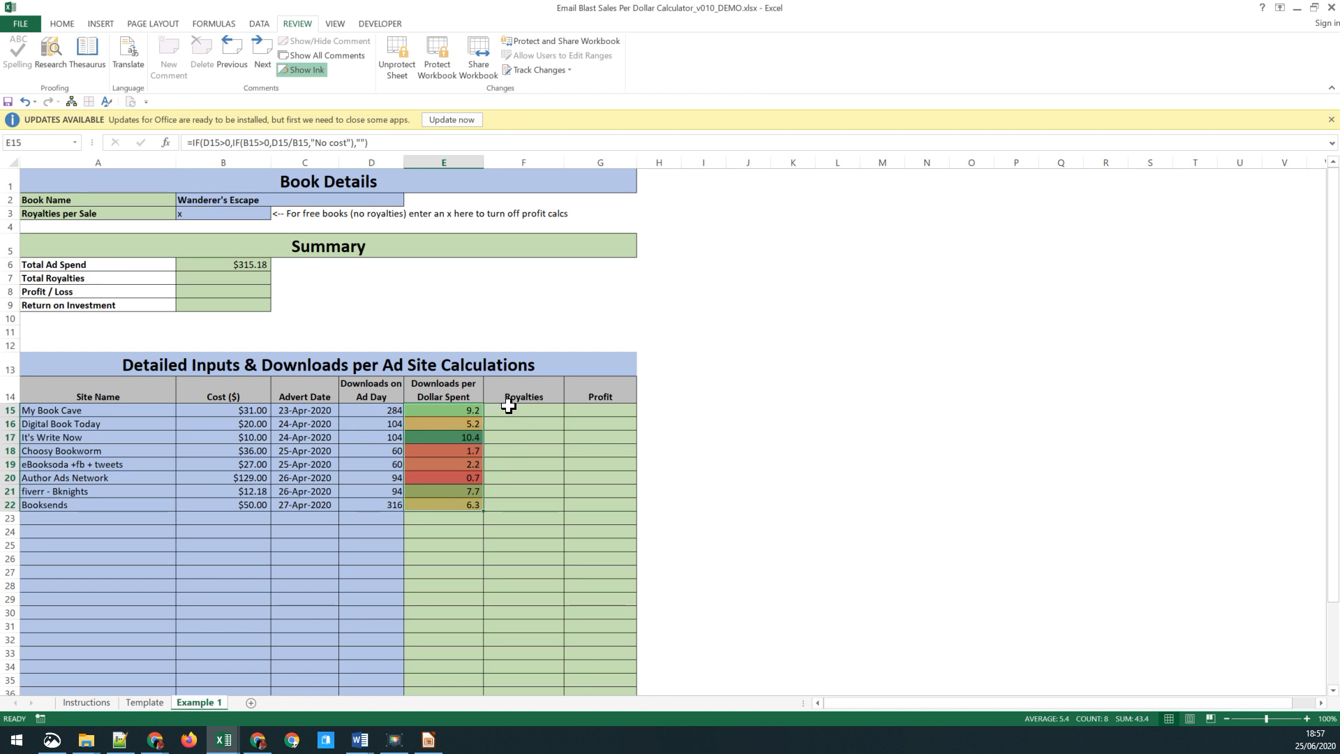
click(508, 410)
click(602, 413)
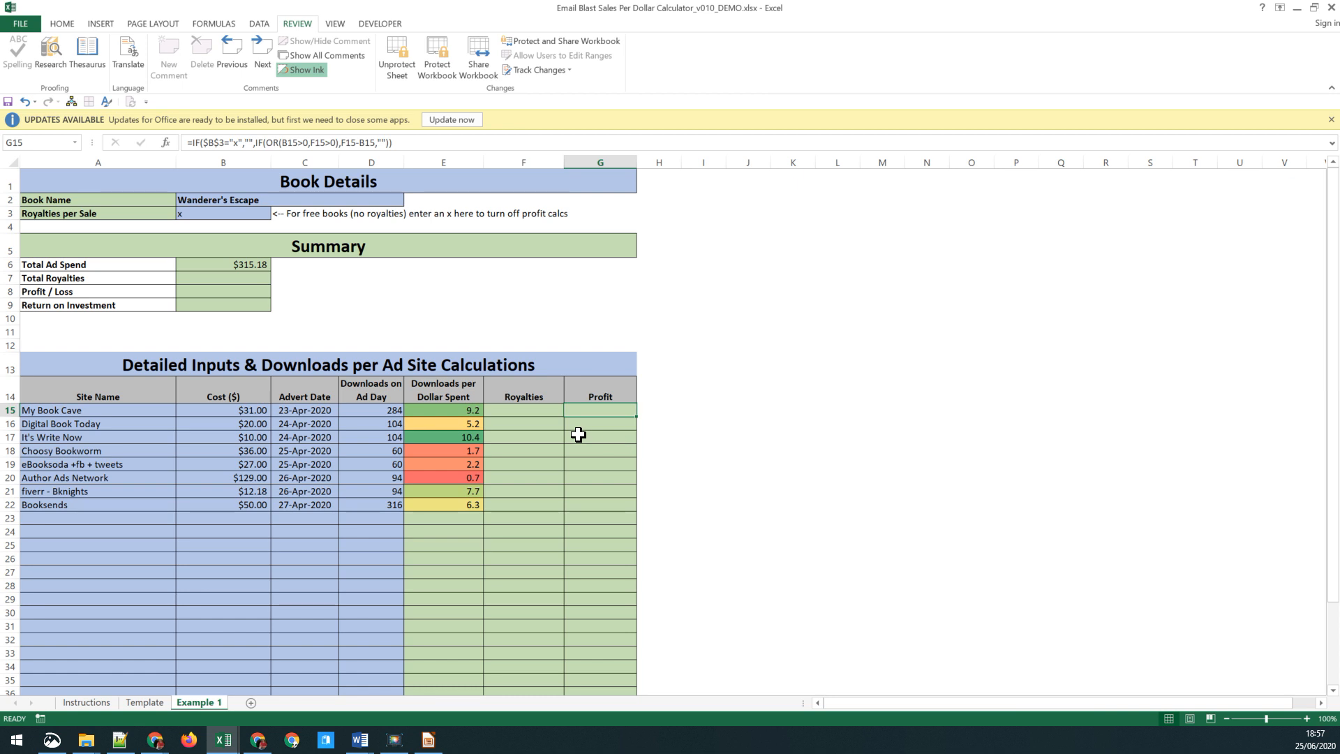
Compare downloads per dollar spent with ad-day downloads for It's Write Now and Booksends
click(462, 438)
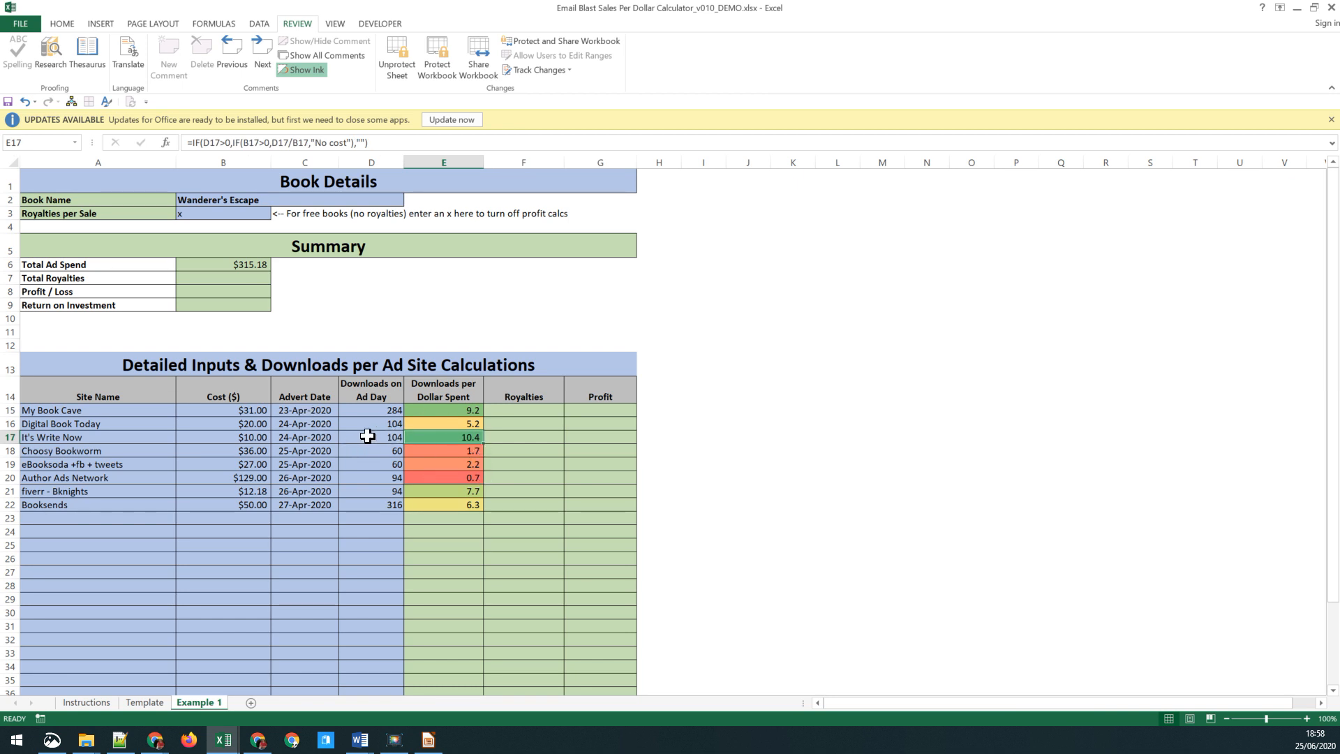
click(368, 436)
click(456, 436)
click(378, 436)
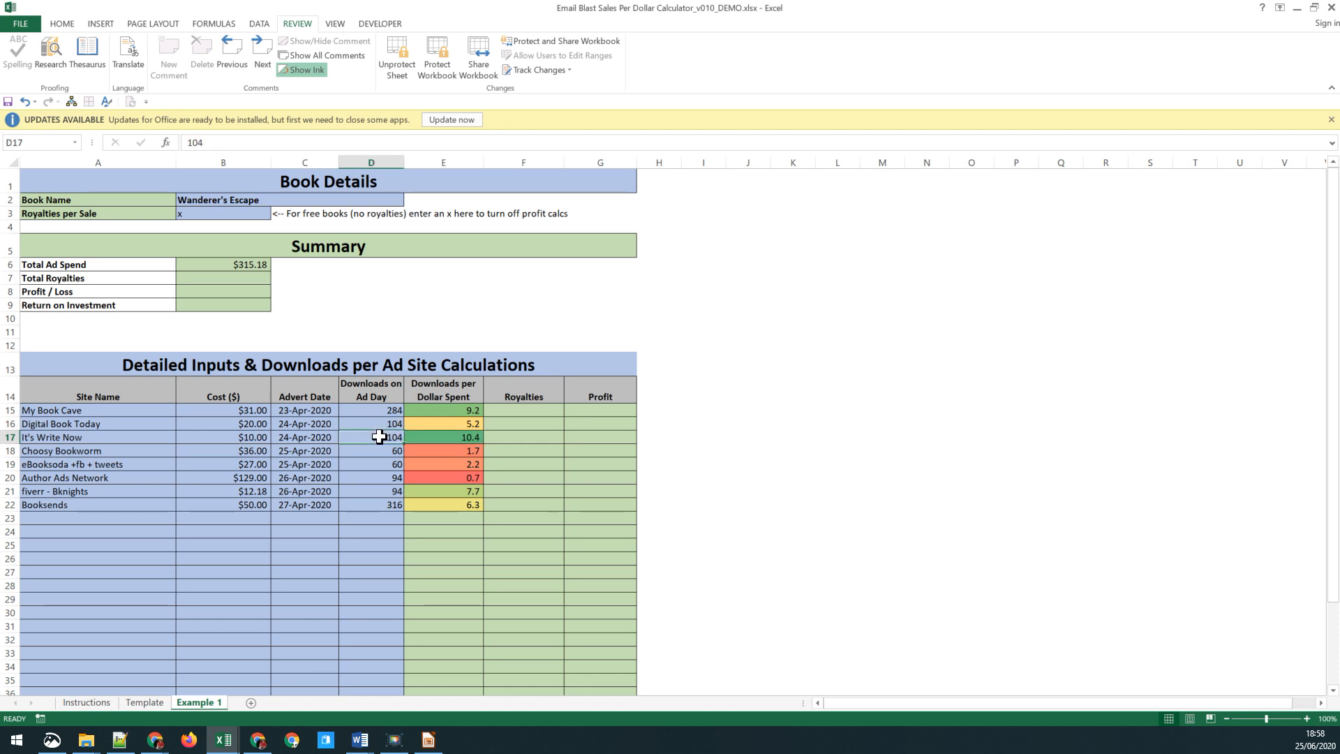
click(460, 505)
drag(356, 501, 351, 494)
click(365, 506)
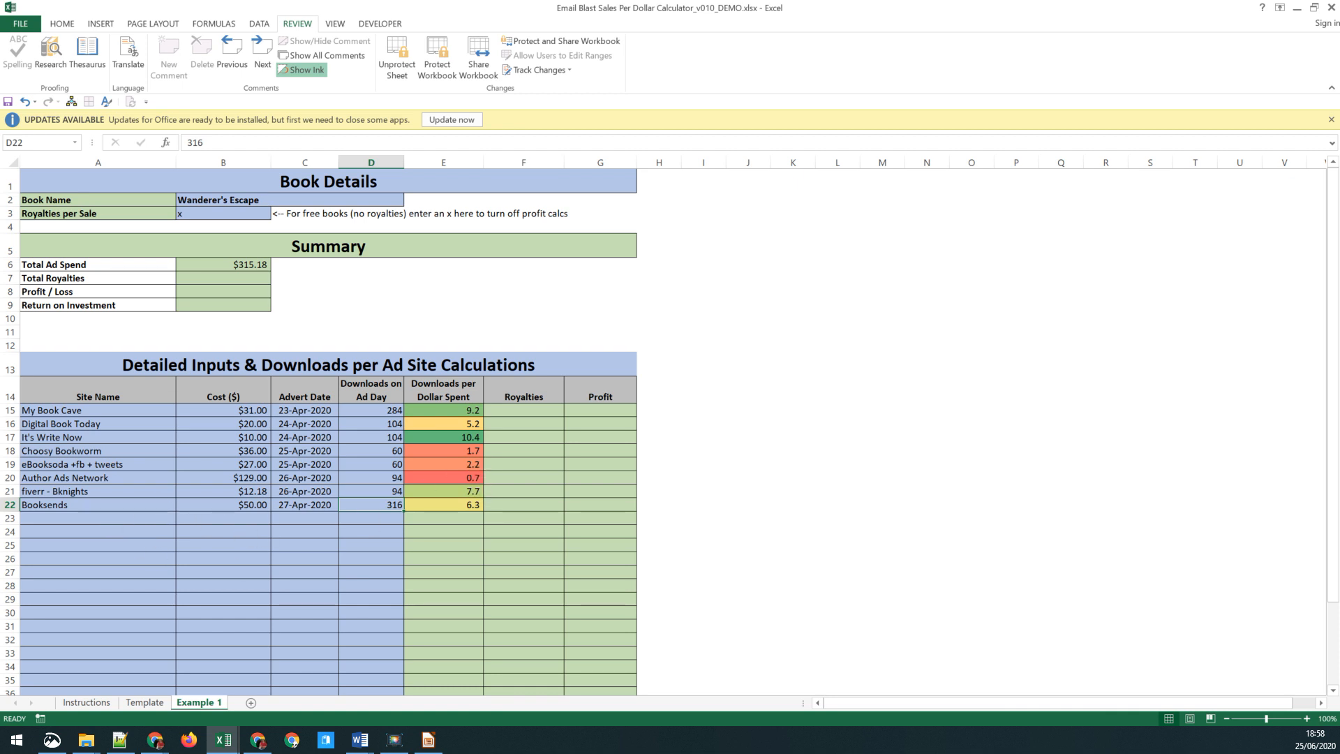
Duplicate the Template sheet and place the copy after the Example 1 sheet
key(alt+Tab)
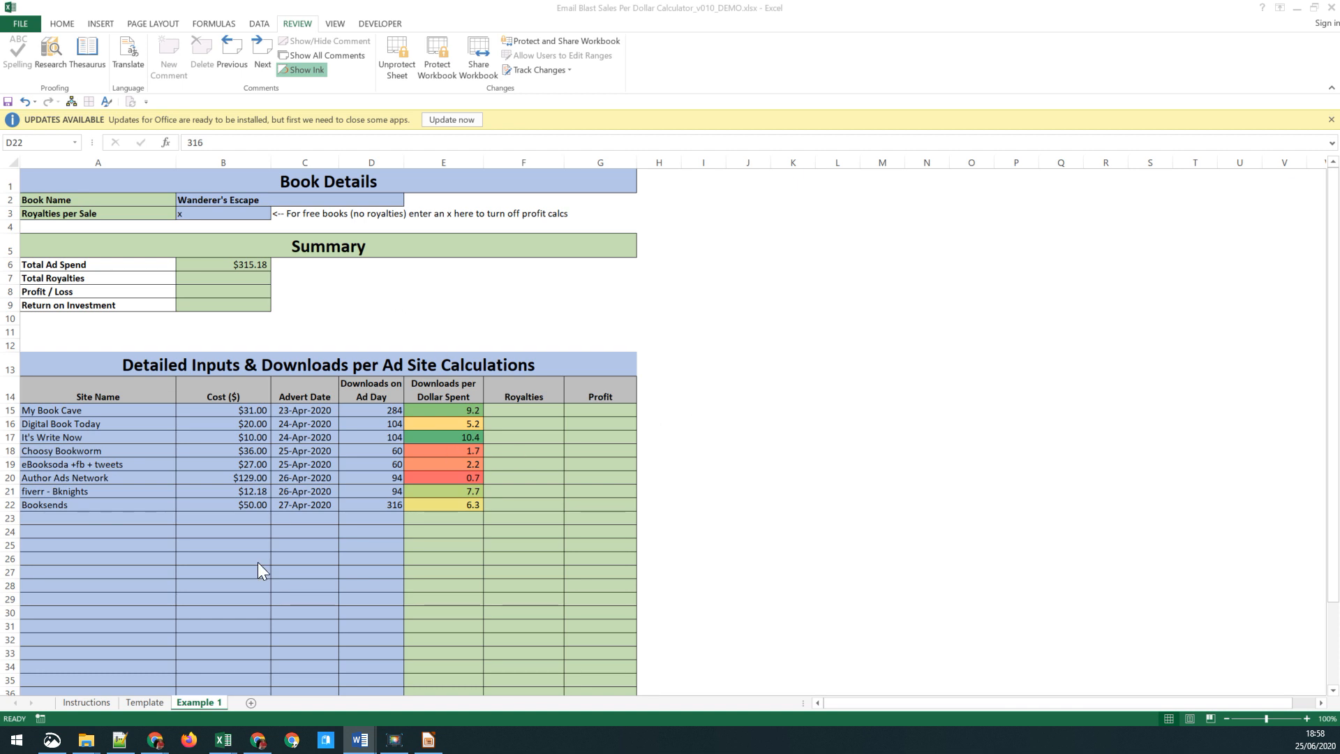
click(149, 696)
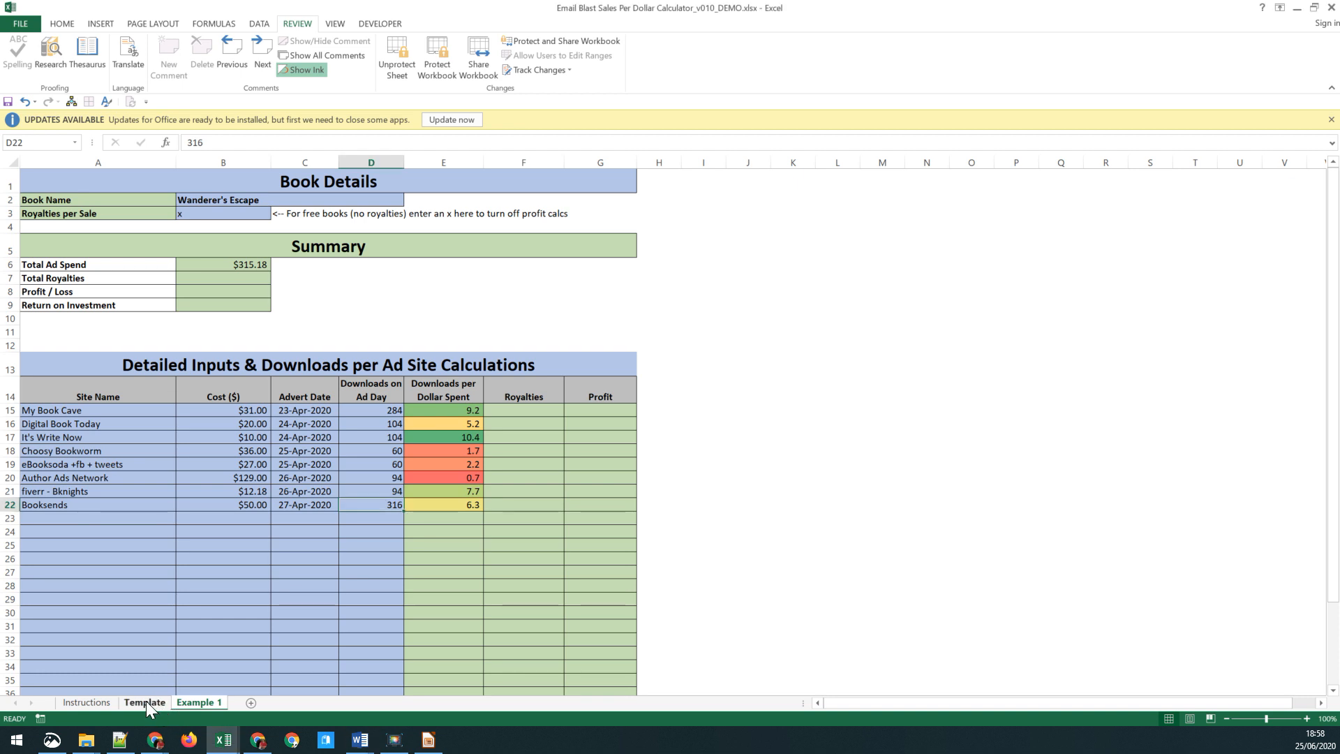
click(145, 702)
drag(143, 702, 246, 701)
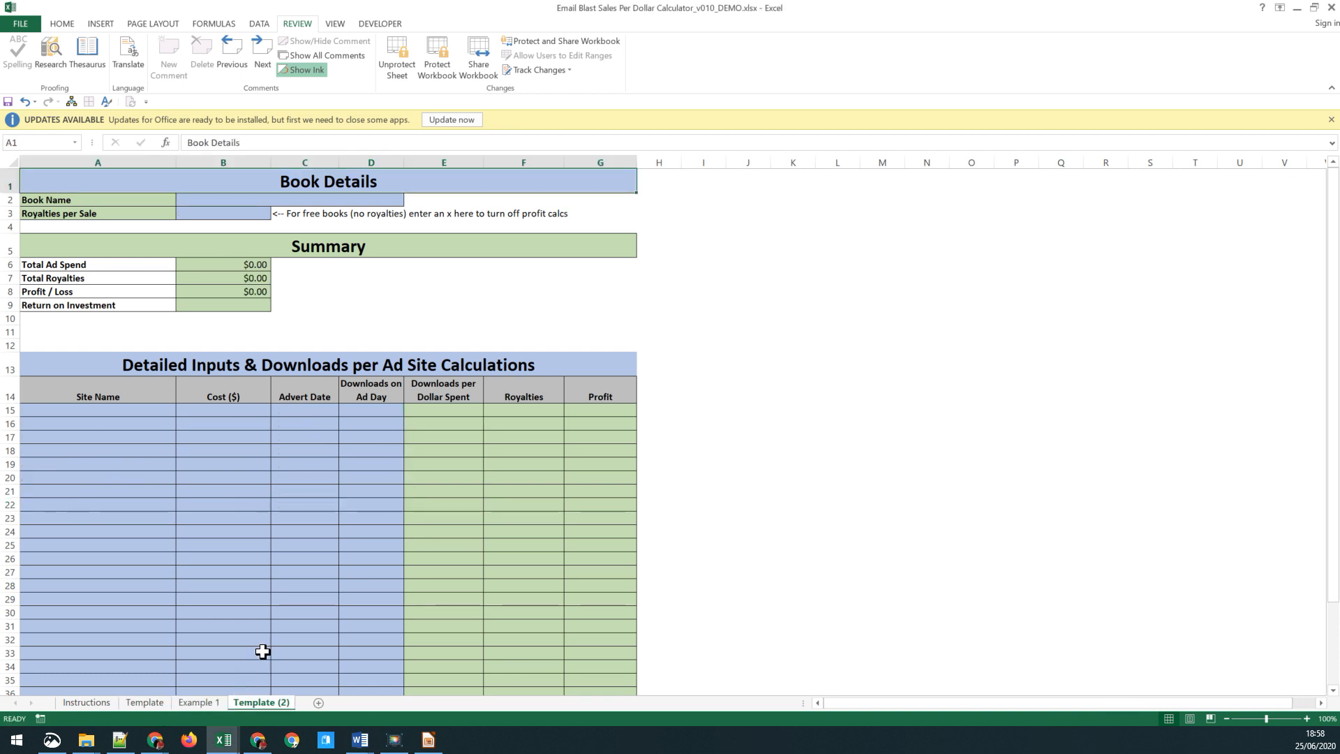
Examine the ad-site entry rows on the copied template sheet, from row 15 down to the table's last row
scroll(265, 646, down, 2)
scroll(265, 646, down, 4)
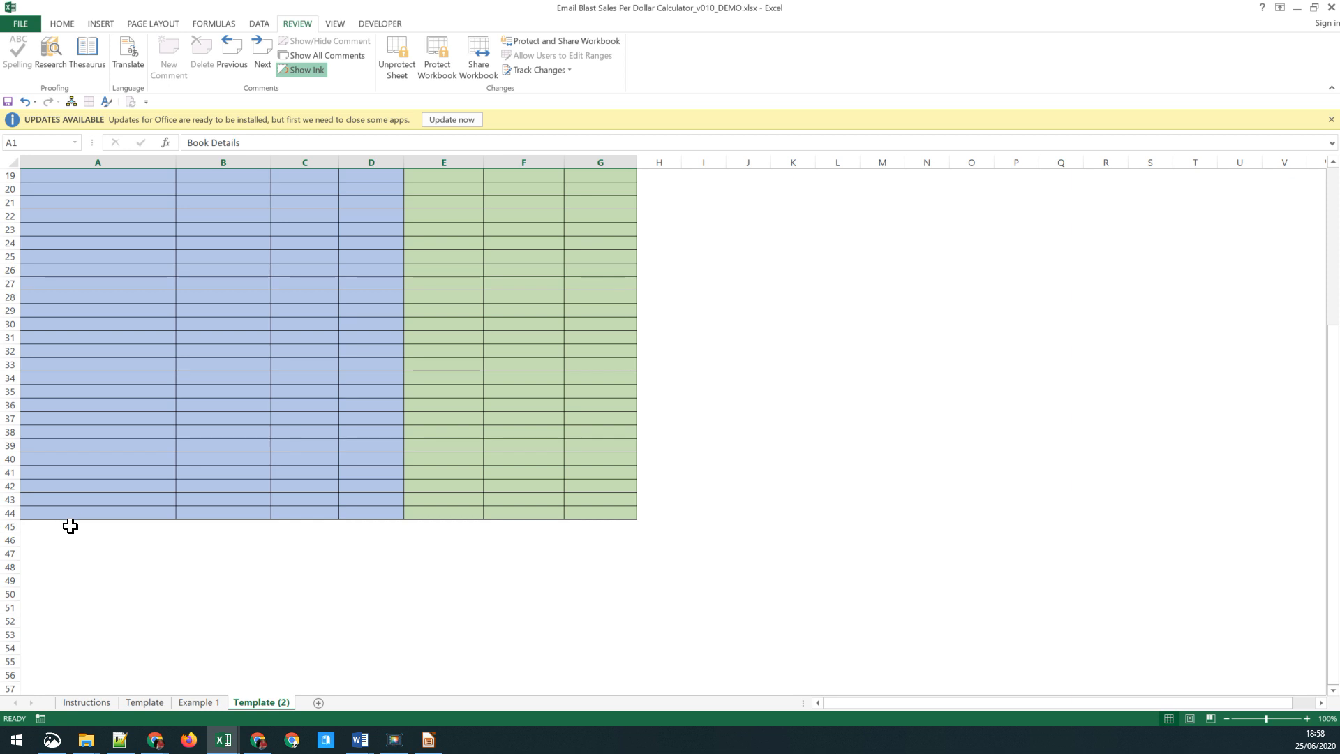
click(72, 501)
scroll(93, 514, up, 4)
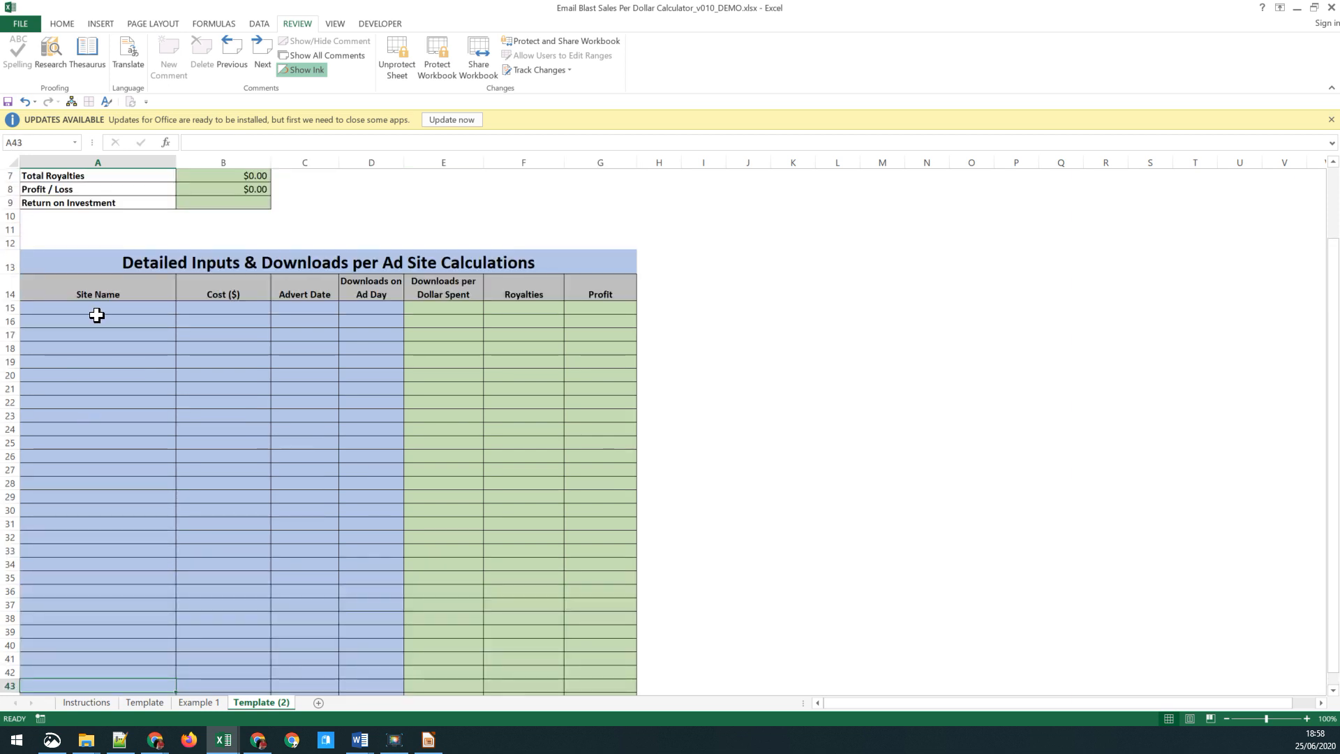
drag(101, 302, 91, 534)
scroll(93, 524, down, 2)
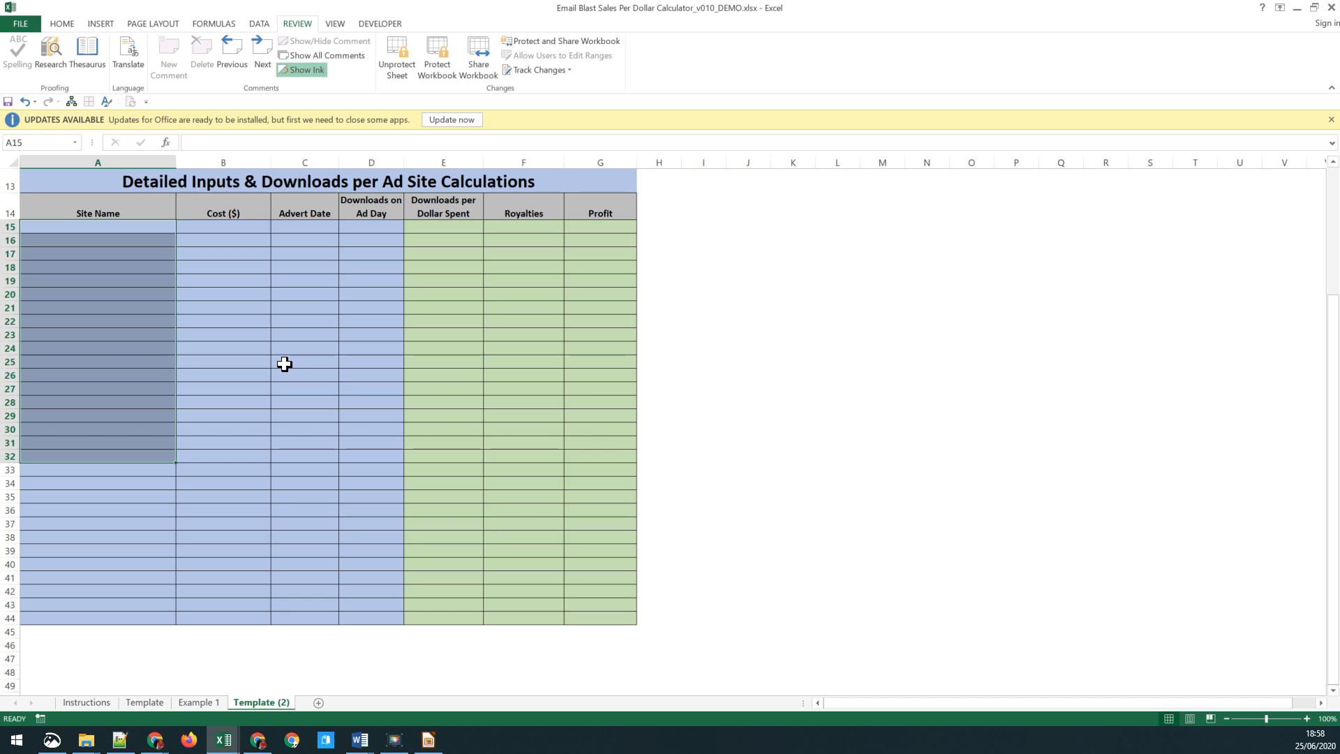
scroll(282, 363, up, 2)
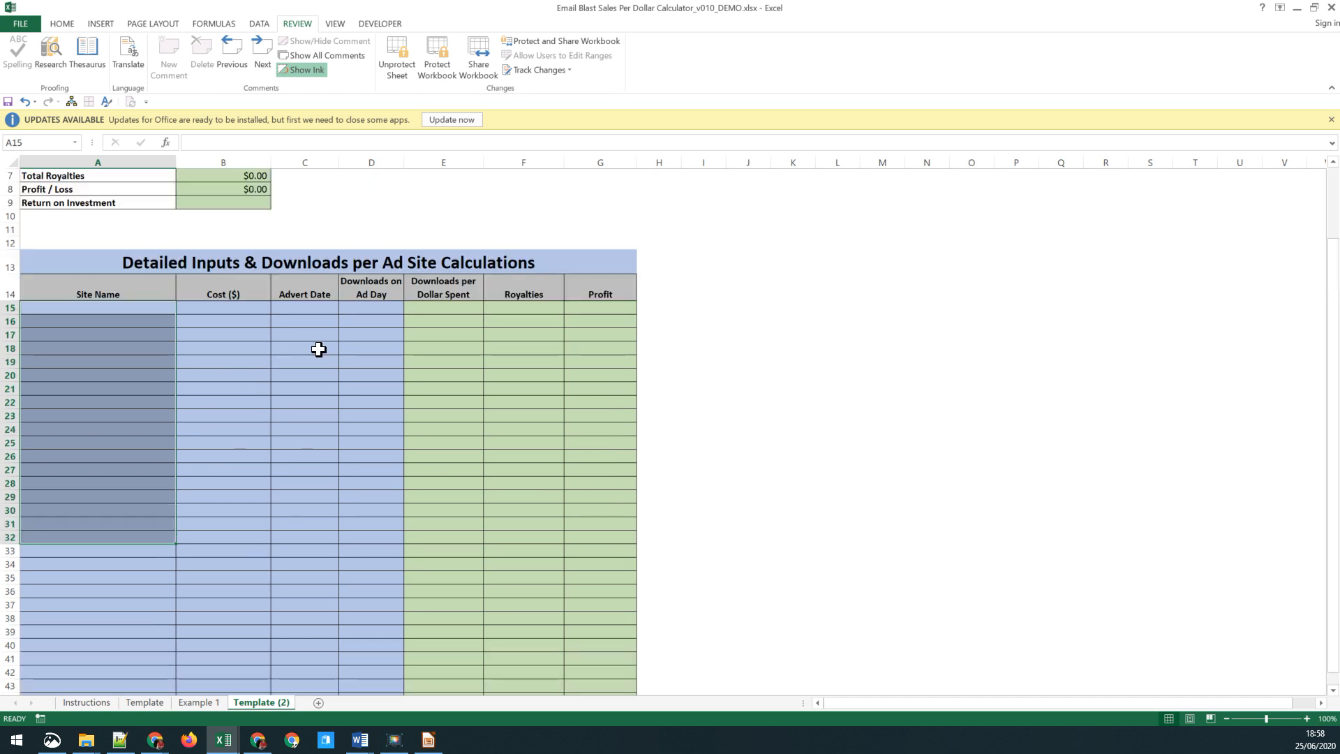